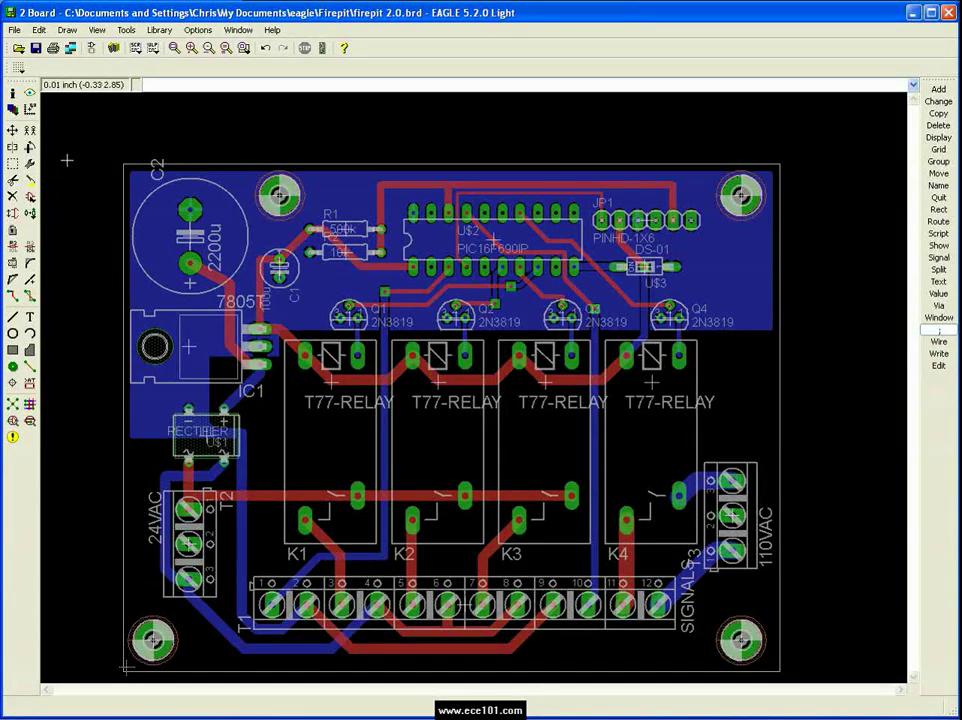
# Step: Open the File menu over the relay board layout
pyautogui.click(15, 30)
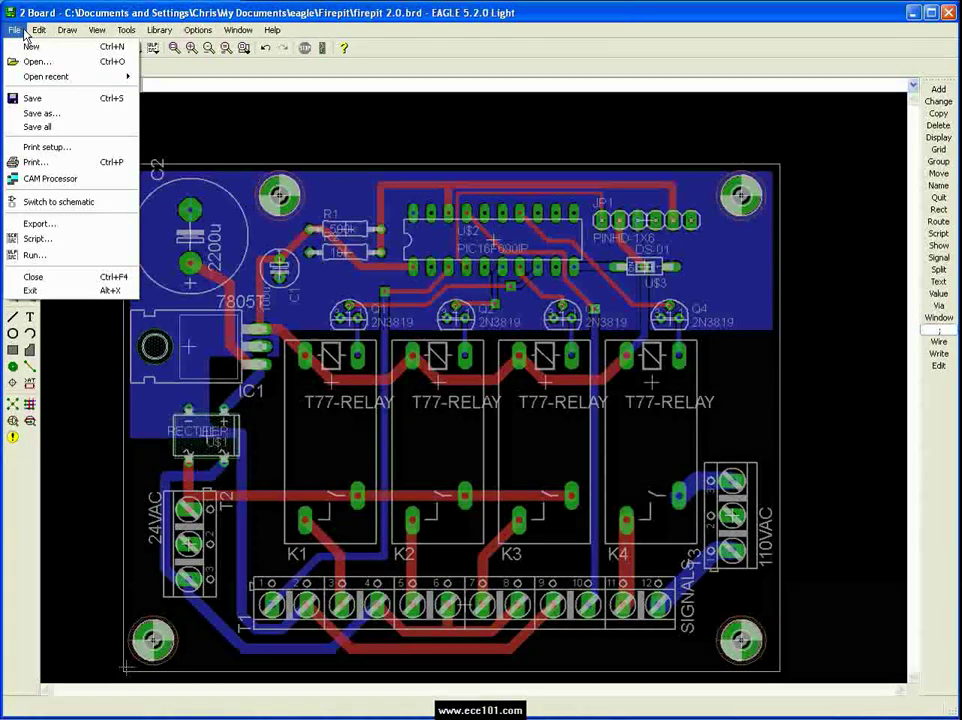
# Step: Launch the CAM Processor for firepit 2.0.brd, leaving the output device blank
pyautogui.click(81, 181)
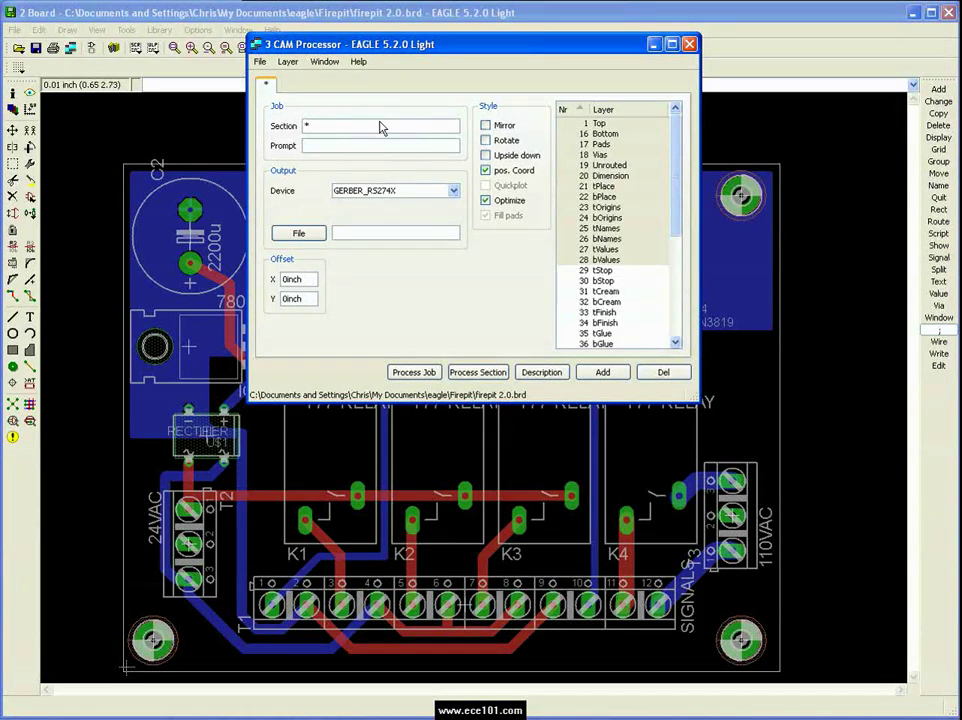
pyautogui.click(452, 190)
pyautogui.scroll(4, 396, 215)
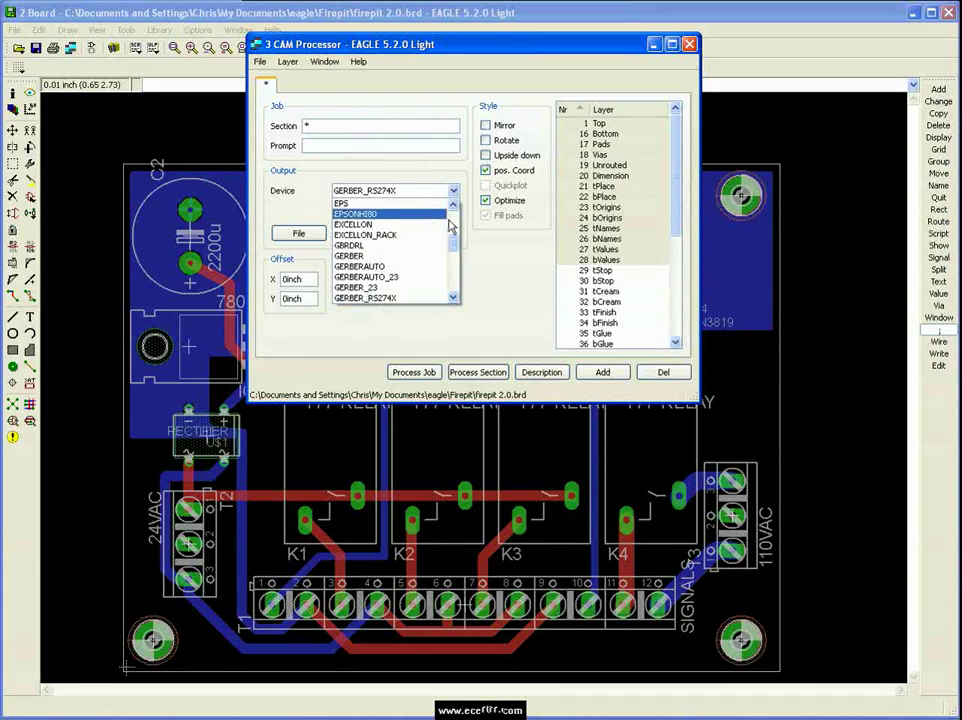
pyautogui.click(396, 205)
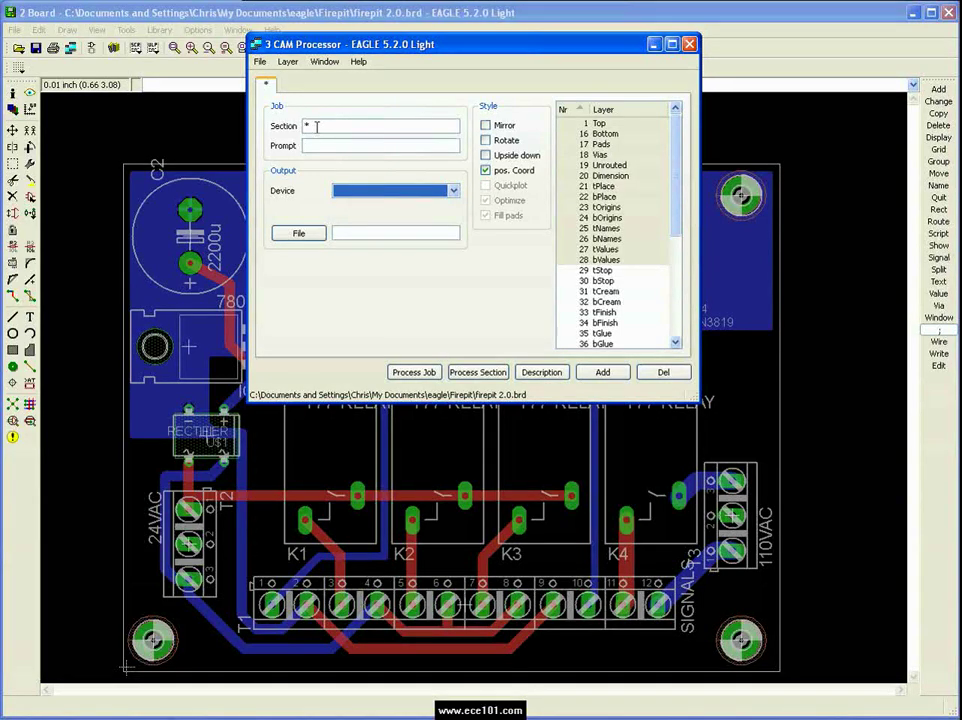
# Step: Name the section Component, outputting GERBER_RS274X to %P\Gerbers\%N.cmp
pyautogui.doubleClick(316, 126)
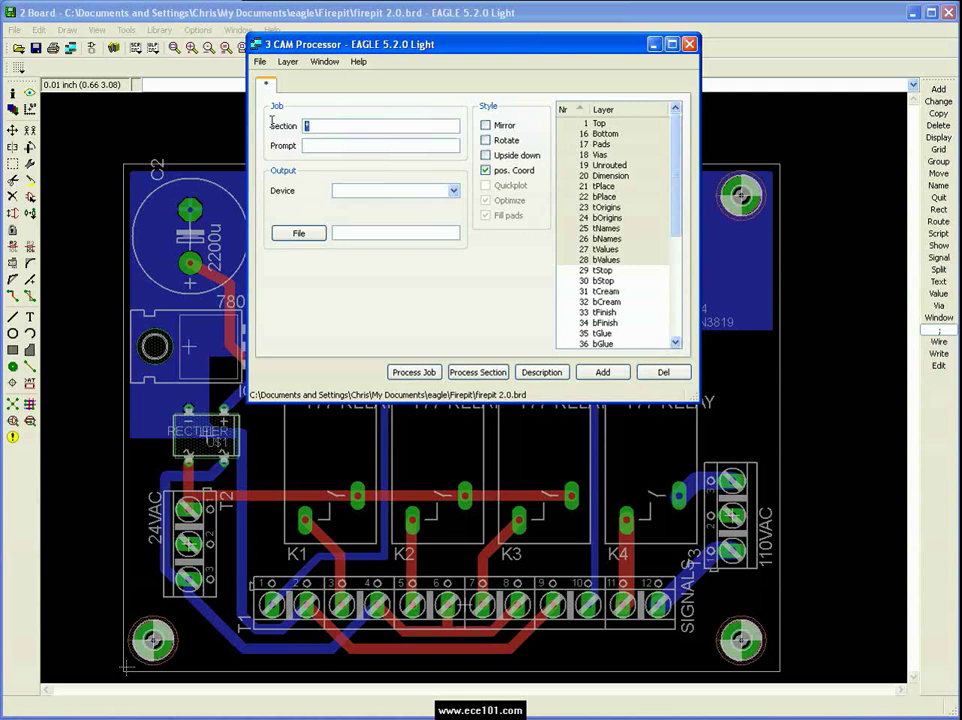
pyautogui.write('Component')
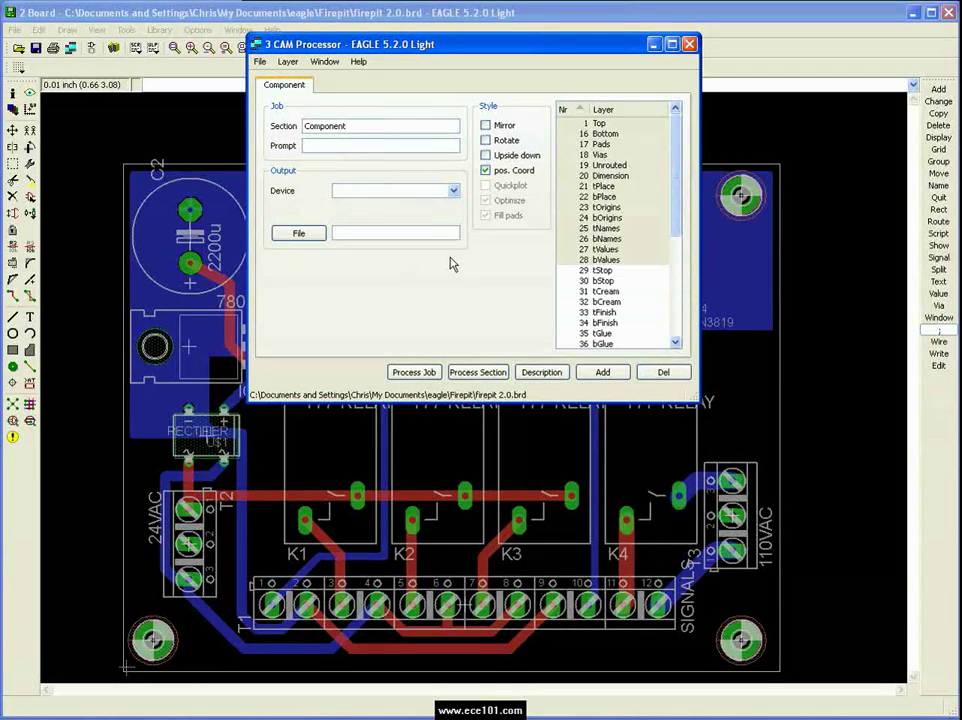
pyautogui.click(455, 191)
pyautogui.click(455, 191)
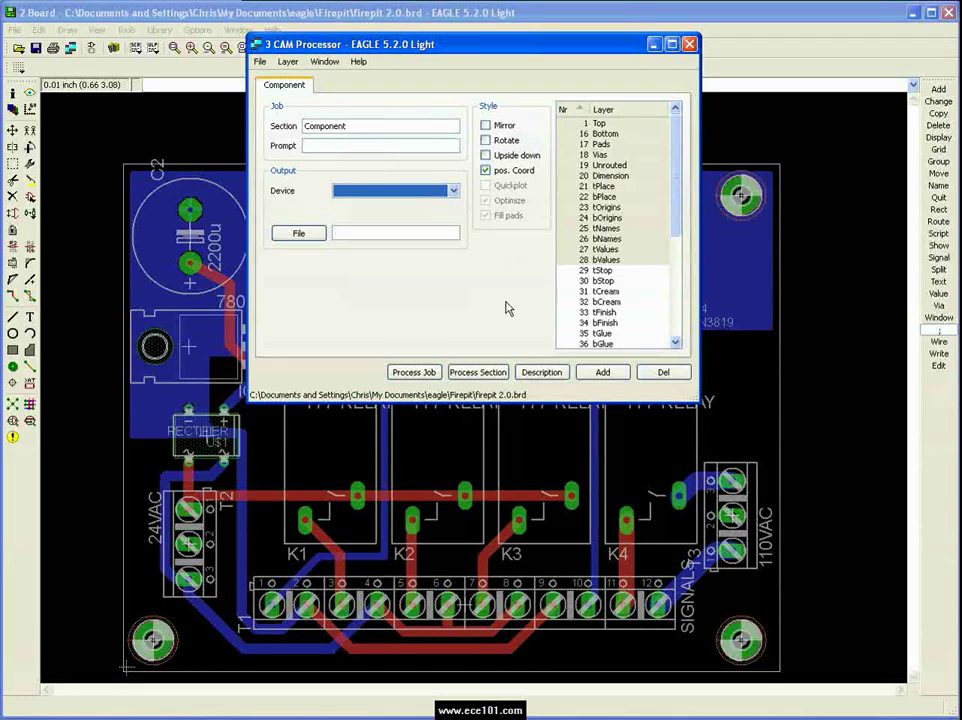
pyautogui.click(385, 234)
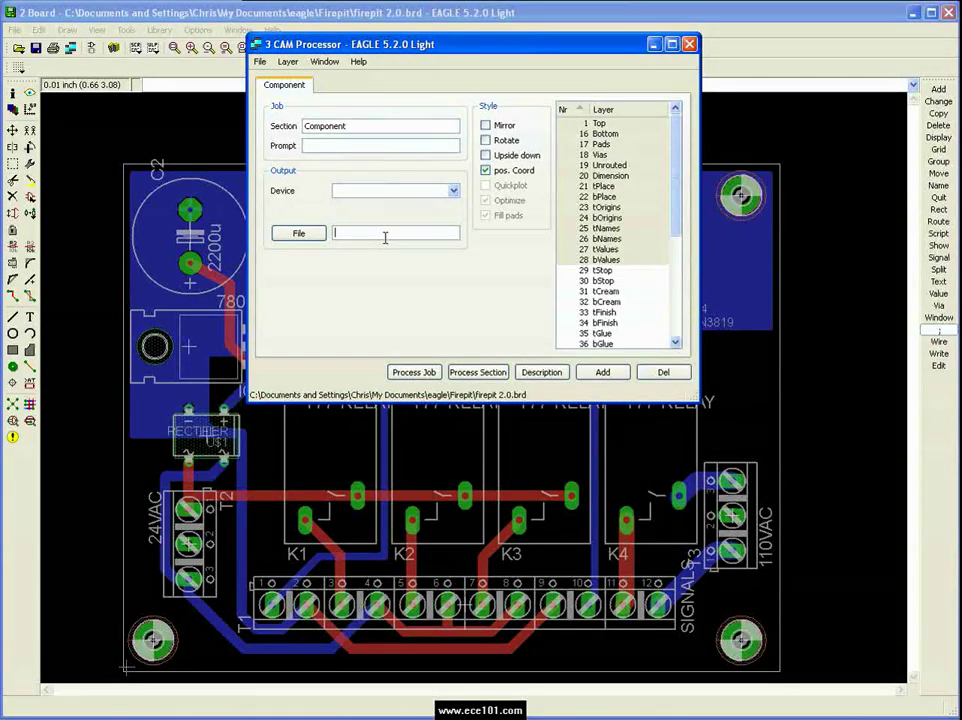
pyautogui.write('%P\\Gerbers\\%')
pyautogui.write('cmp')
pyautogui.click(453, 190)
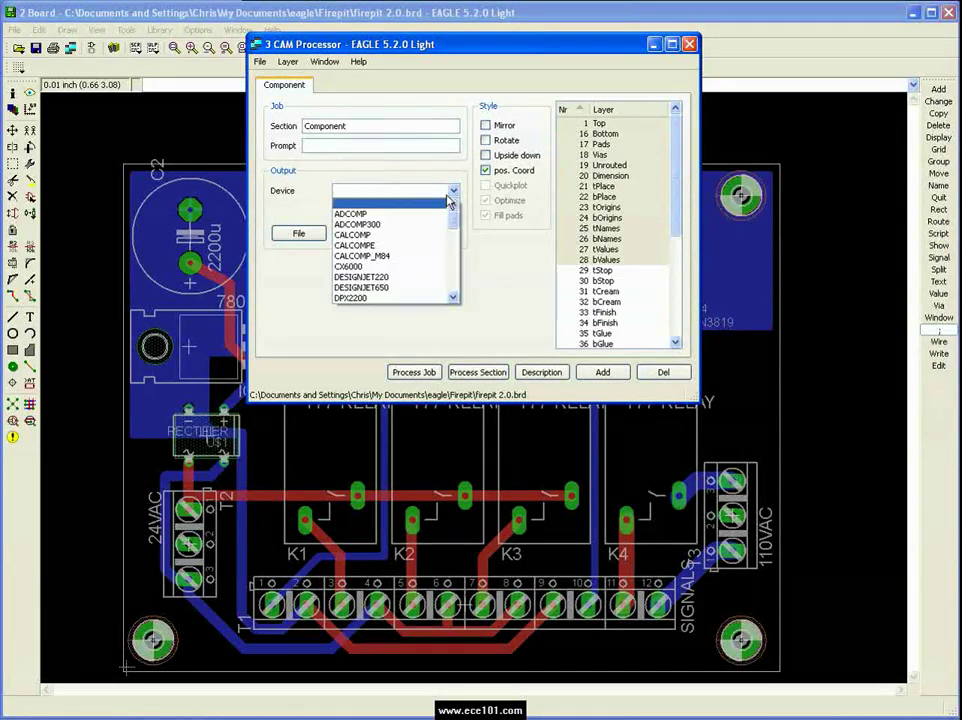
pyautogui.click(453, 289)
pyautogui.click(455, 289)
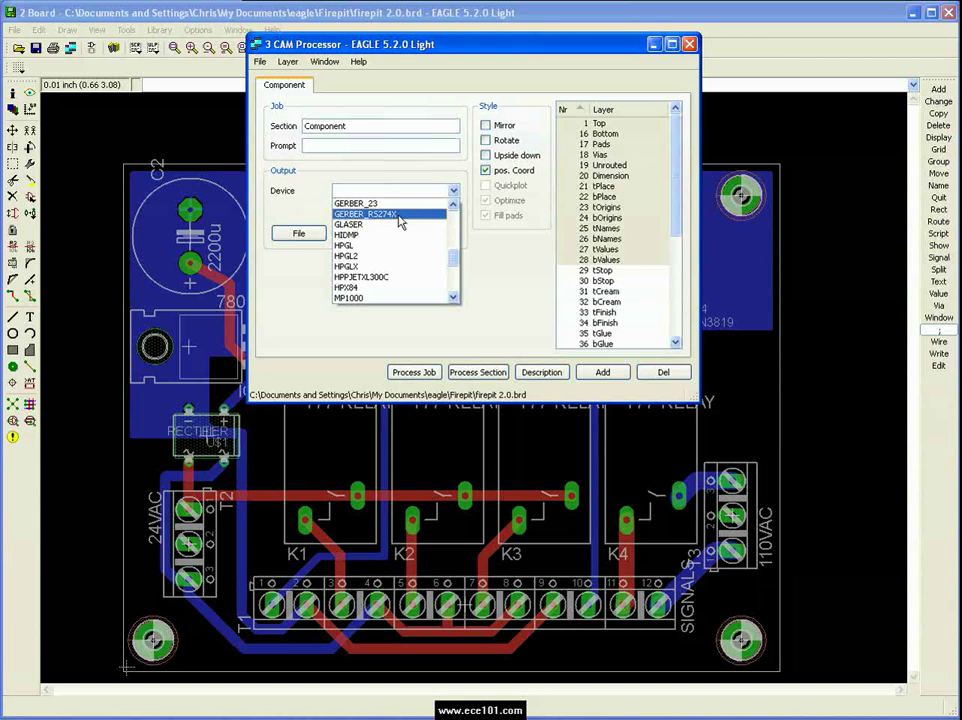
pyautogui.click(398, 215)
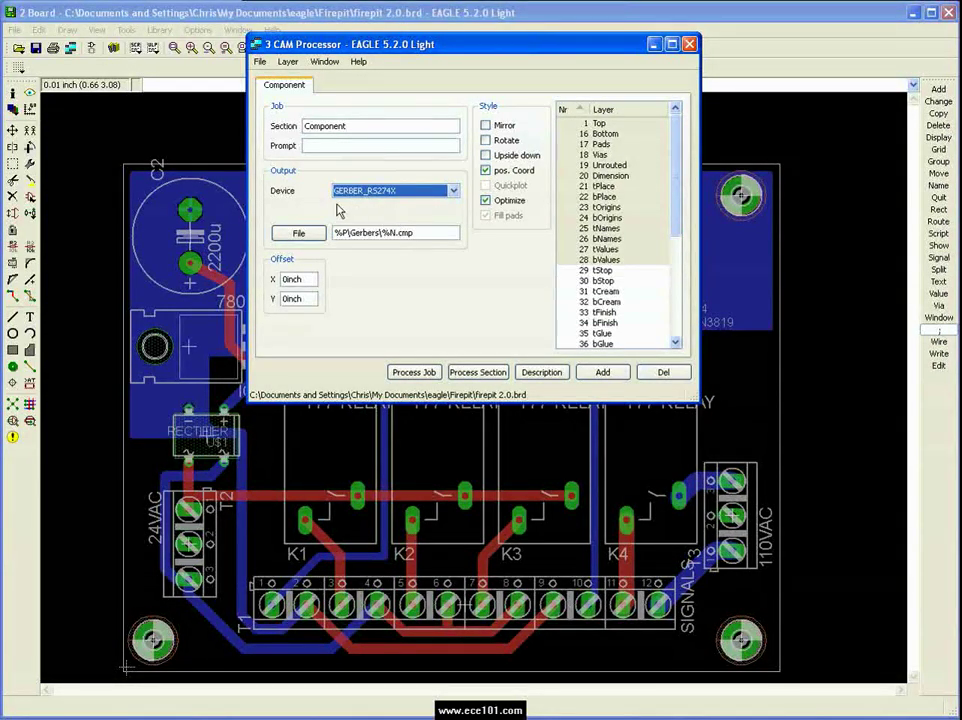
# Step: Limit the section to the Top, Pads and Vias layers and add it to the job
pyautogui.click(287, 61)
pyautogui.click(296, 79)
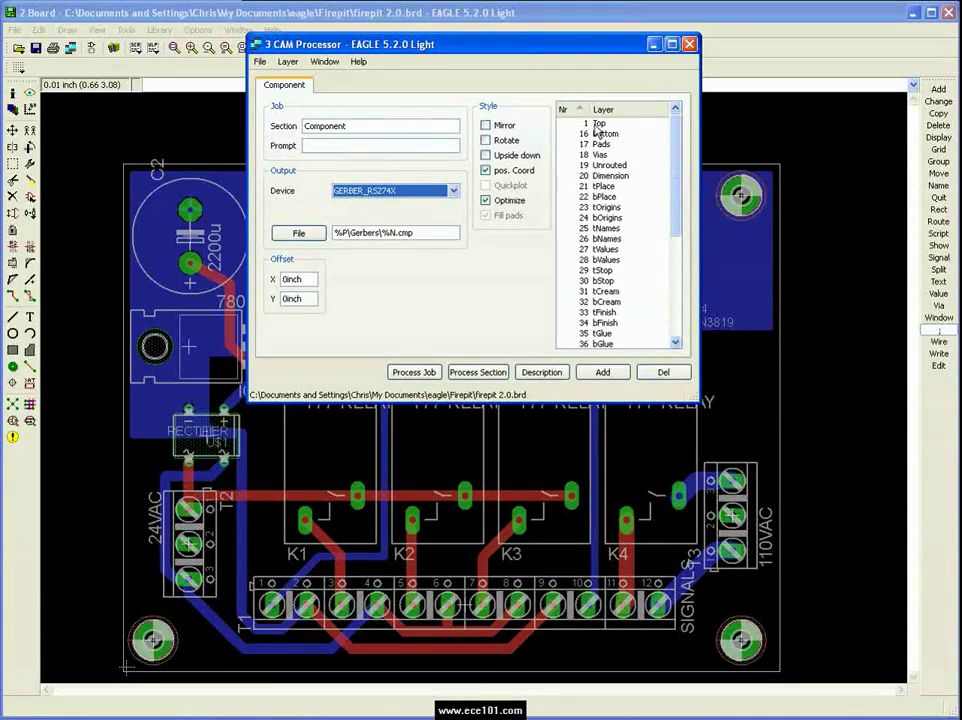
pyautogui.click(599, 123)
pyautogui.click(601, 144)
pyautogui.click(605, 155)
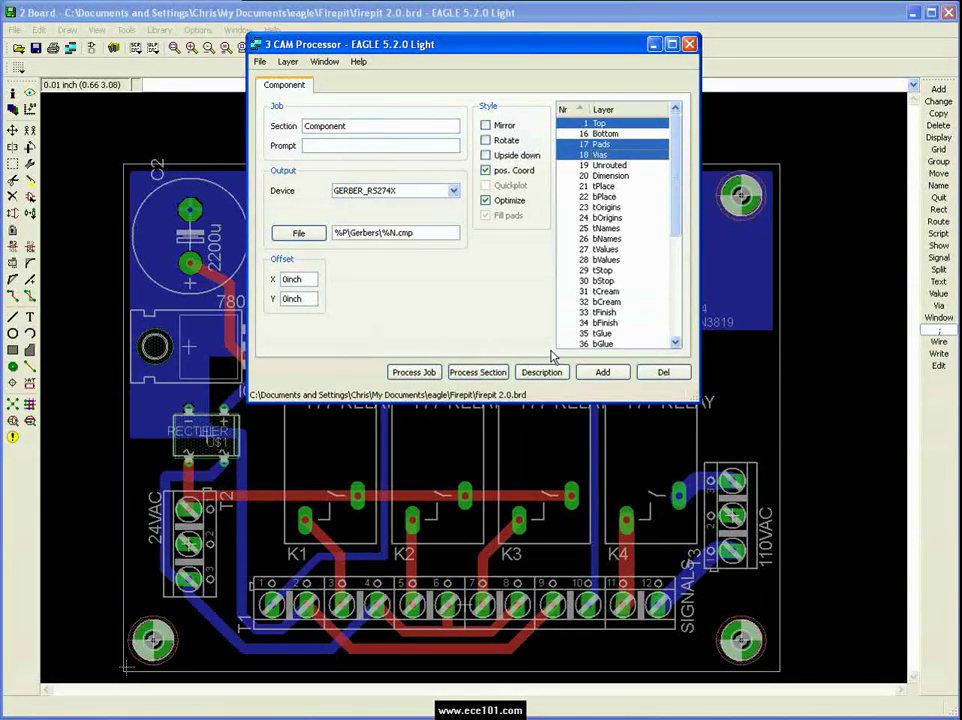
pyautogui.click(603, 372)
# Step: Add a second section and rename it Solder
pyautogui.click(605, 373)
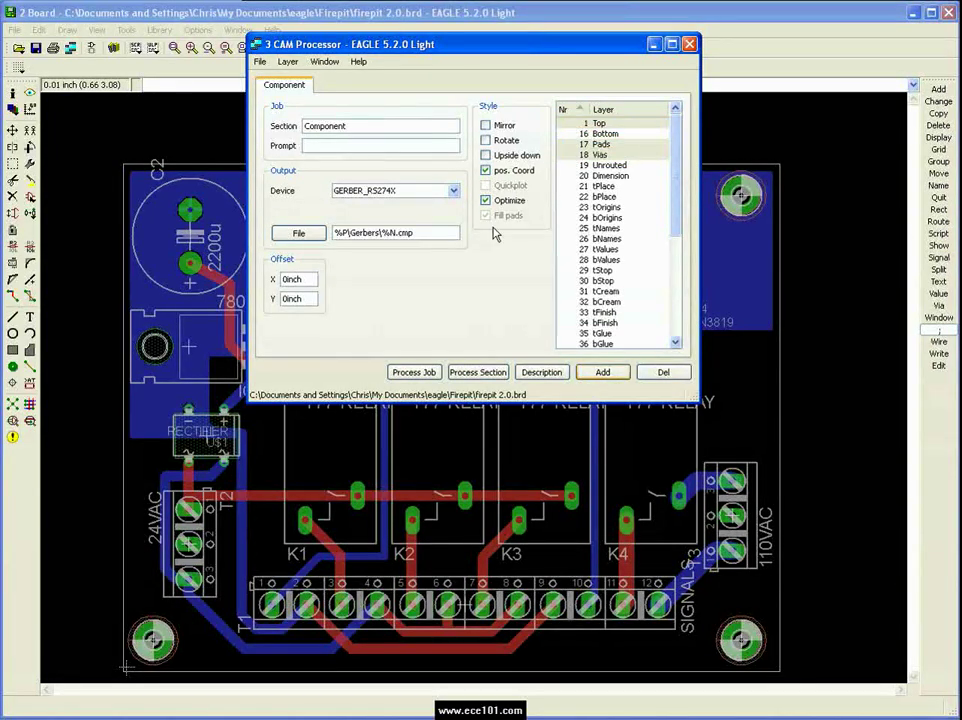
pyautogui.click(340, 85)
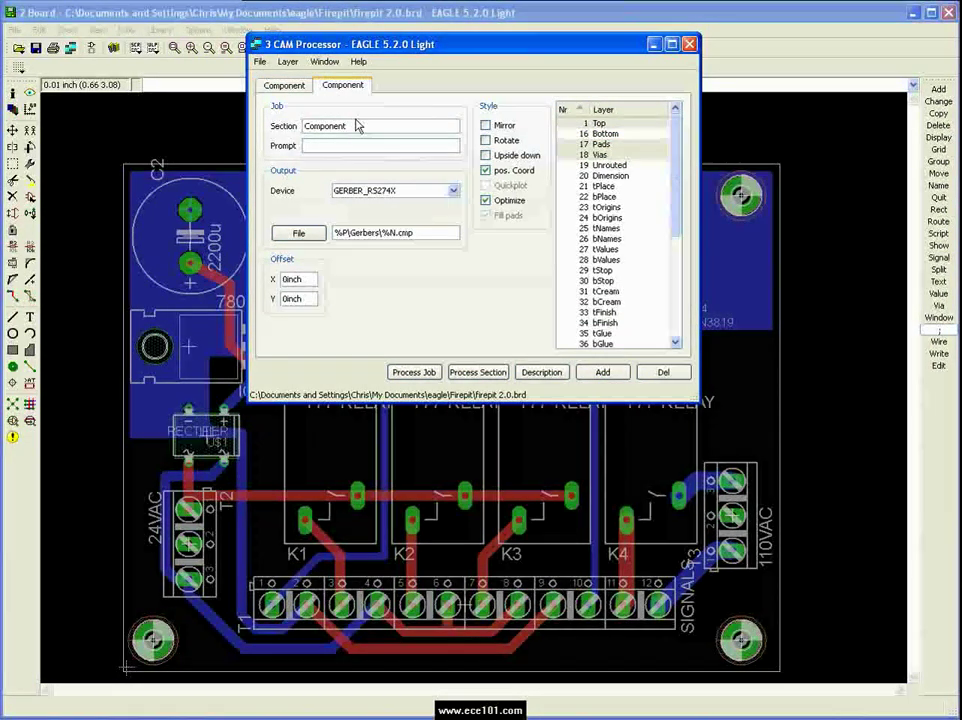
pyautogui.moveTo(419, 125); pyautogui.dragTo(270, 115)
pyautogui.write('Solder')
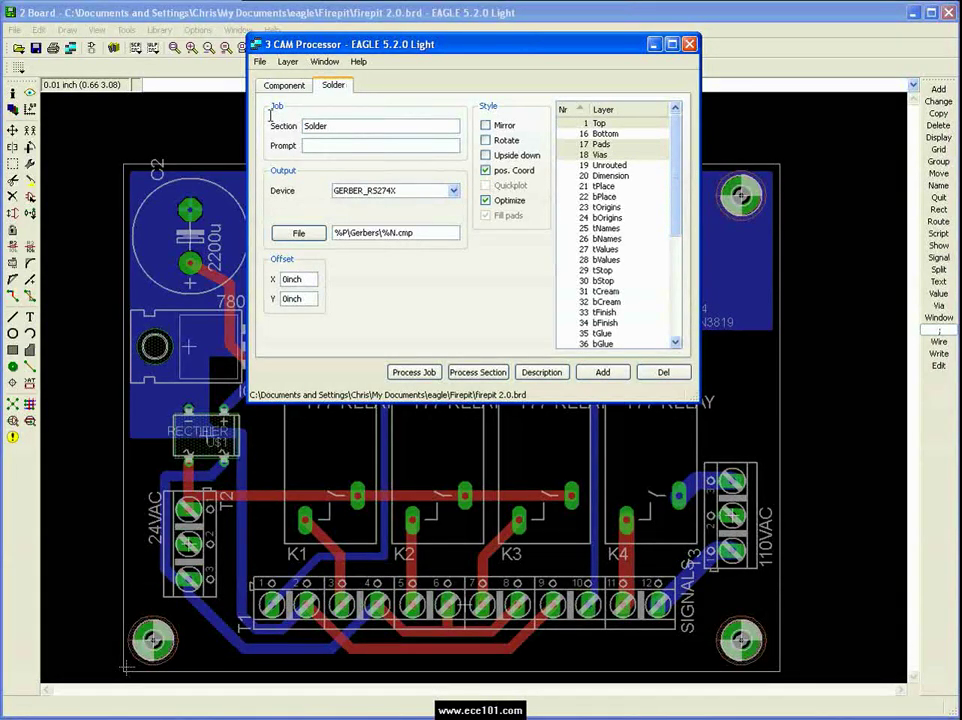
pyautogui.press('Tab')
pyautogui.press('Tab')
pyautogui.press('Tab')
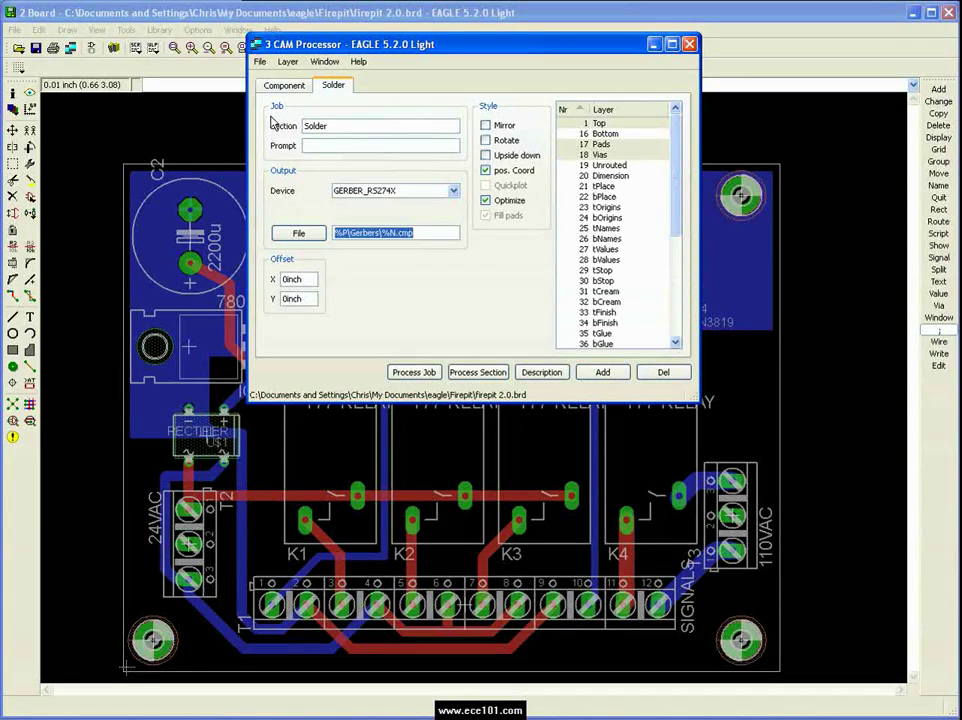
# Step: Change its output to %P\Gerbers\%N.sol, select Bottom, Pads and Vias, and add it
pyautogui.press('End')
pyautogui.press('BackSpace')
pyautogui.press('BackSpace')
pyautogui.press('BackSpace')
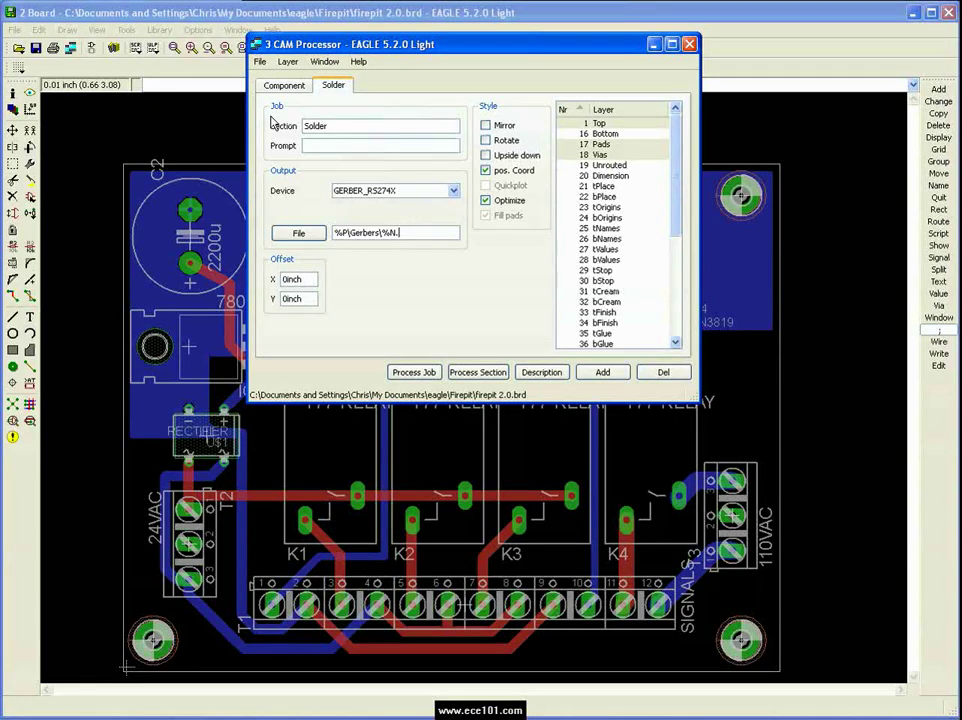
pyautogui.write('sol')
pyautogui.click(606, 134)
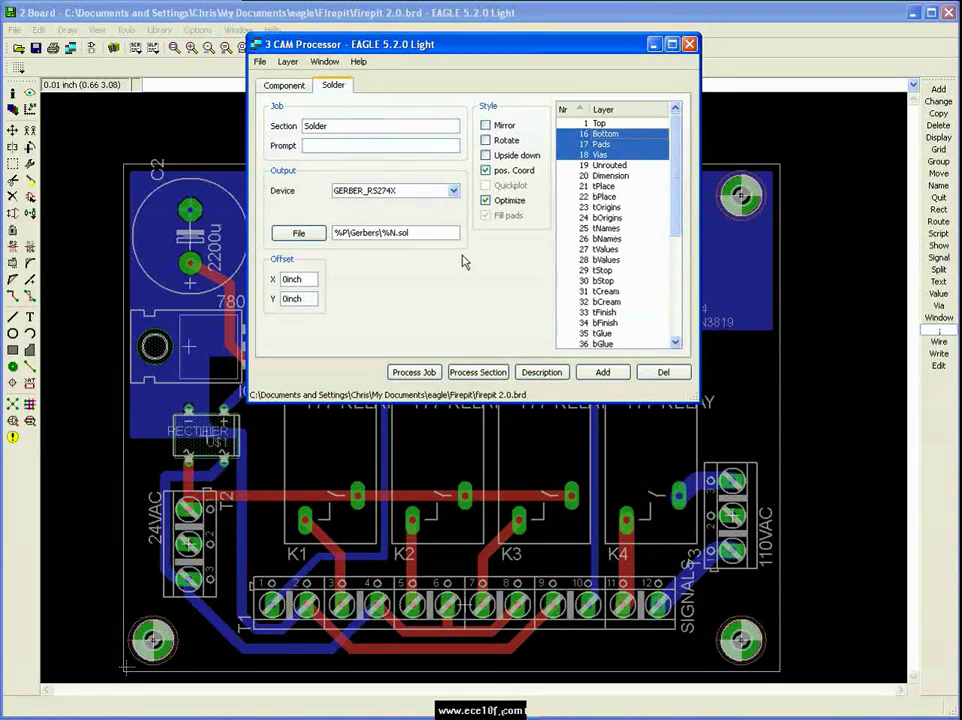
pyautogui.click(600, 374)
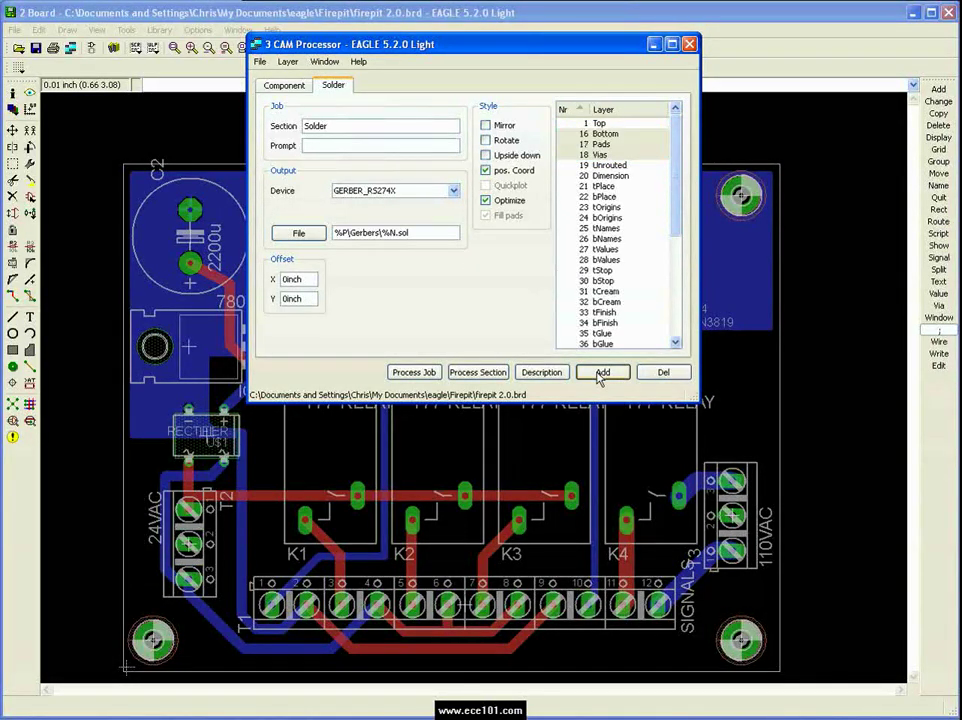
# Step: Rename the third section Component Silk, writing to %P\Gerbers\%N.plc
pyautogui.click(370, 87)
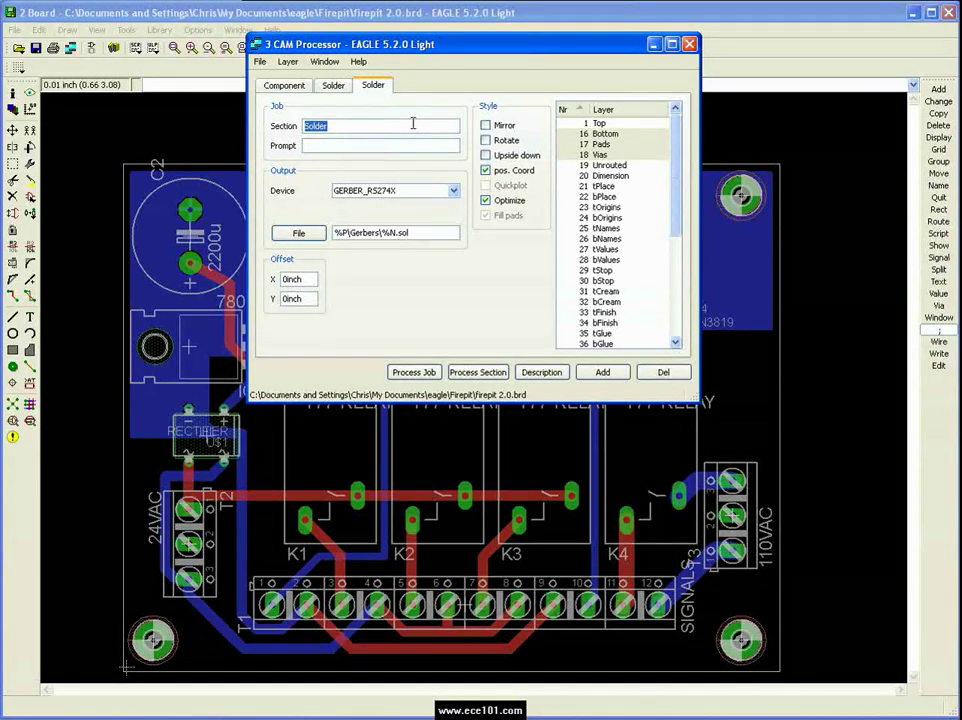
pyautogui.write('Top')
pyautogui.press('BackSpace')
pyautogui.press('BackSpace')
pyautogui.press('BackSpace')
pyautogui.write('Co')
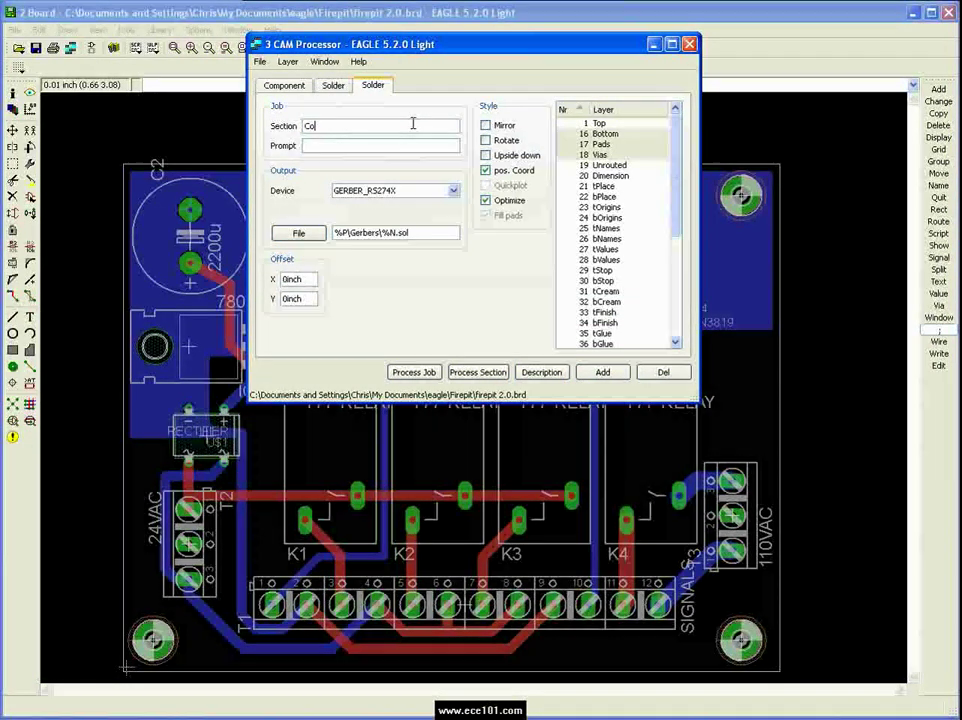
pyautogui.write('mponent Silk')
pyautogui.click(425, 234)
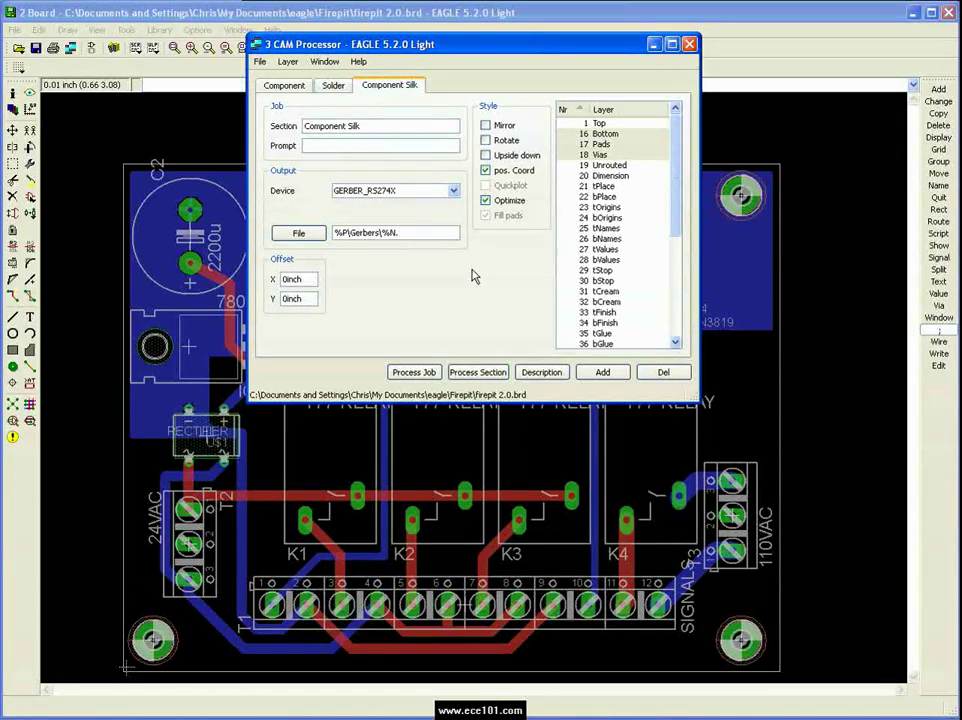
pyautogui.write('plc')
# Step: Swap Bottom, Pads and Vias for Dimension, tPlace and tNames, then add a copy
pyautogui.click(593, 134)
pyautogui.click(597, 145)
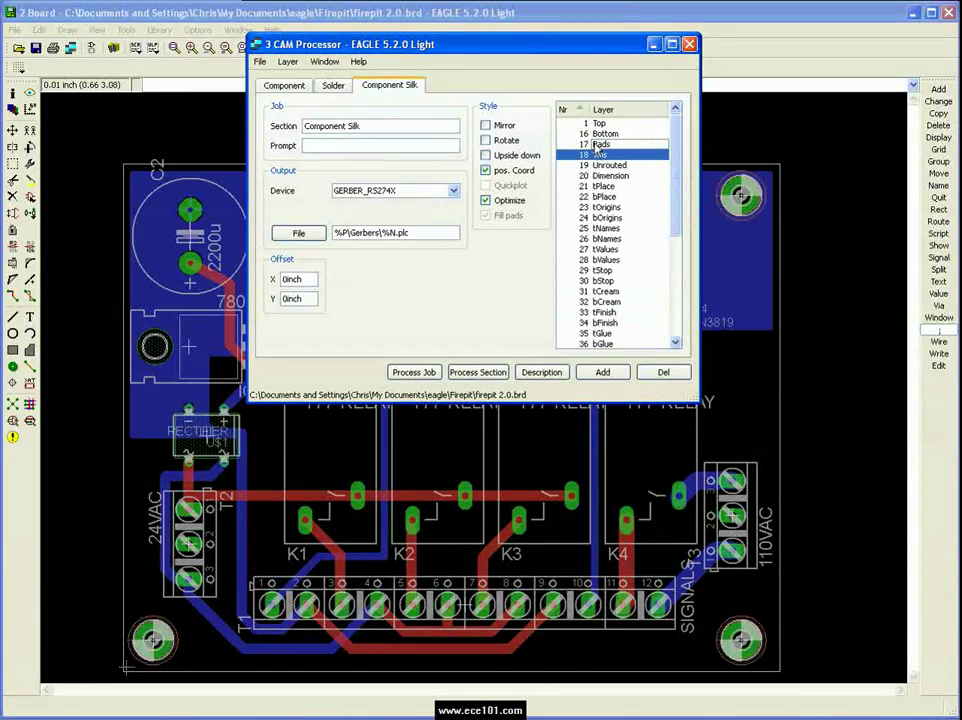
pyautogui.click(599, 155)
pyautogui.click(610, 177)
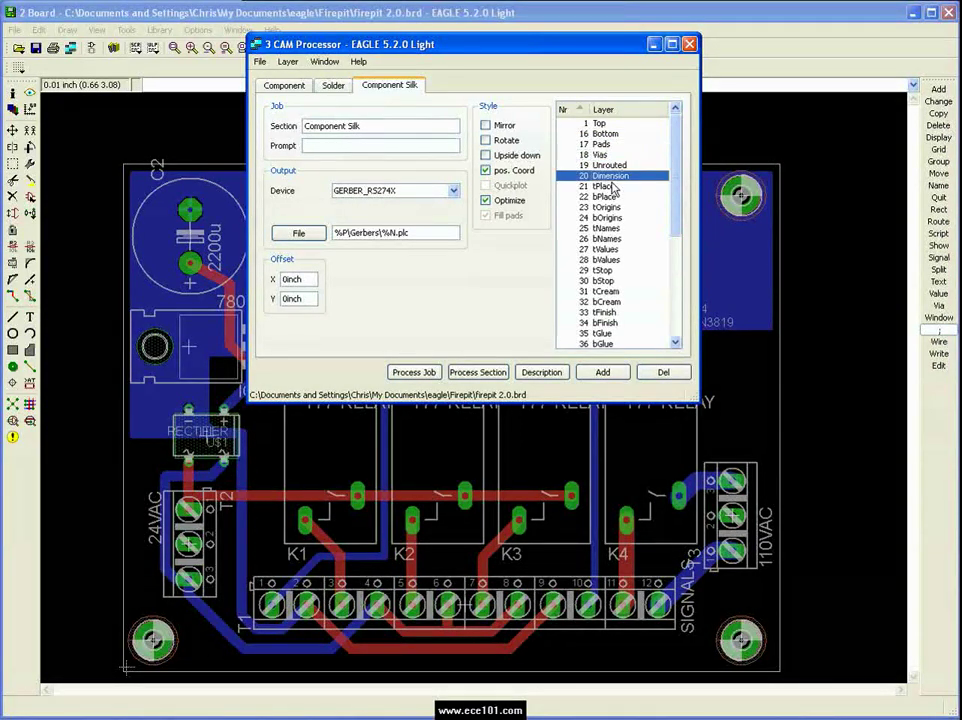
pyautogui.click(610, 187)
pyautogui.click(611, 229)
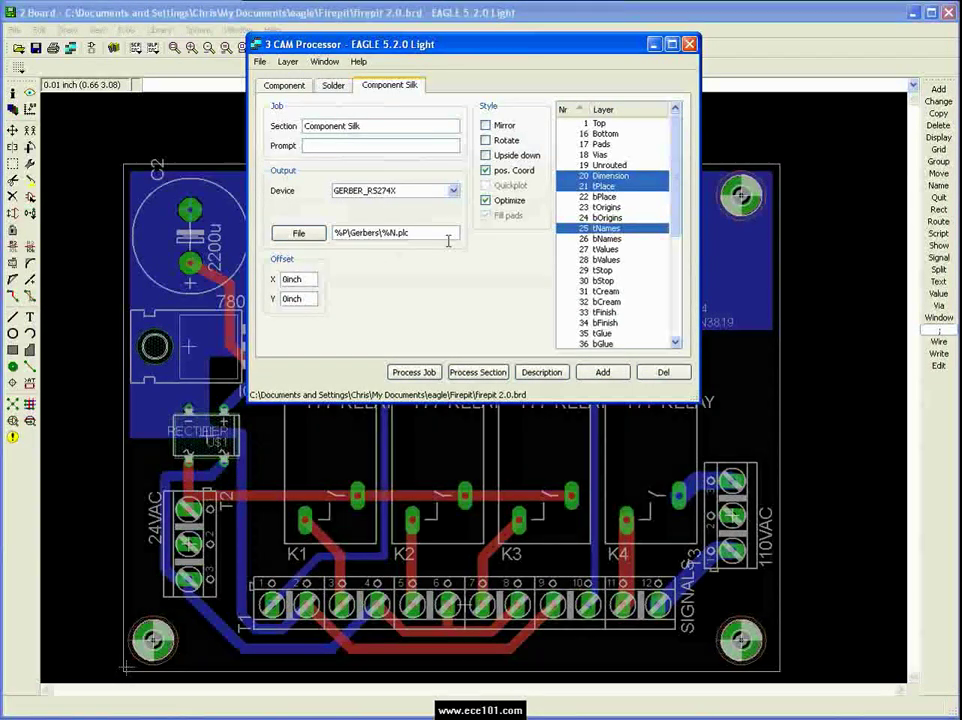
pyautogui.click(598, 373)
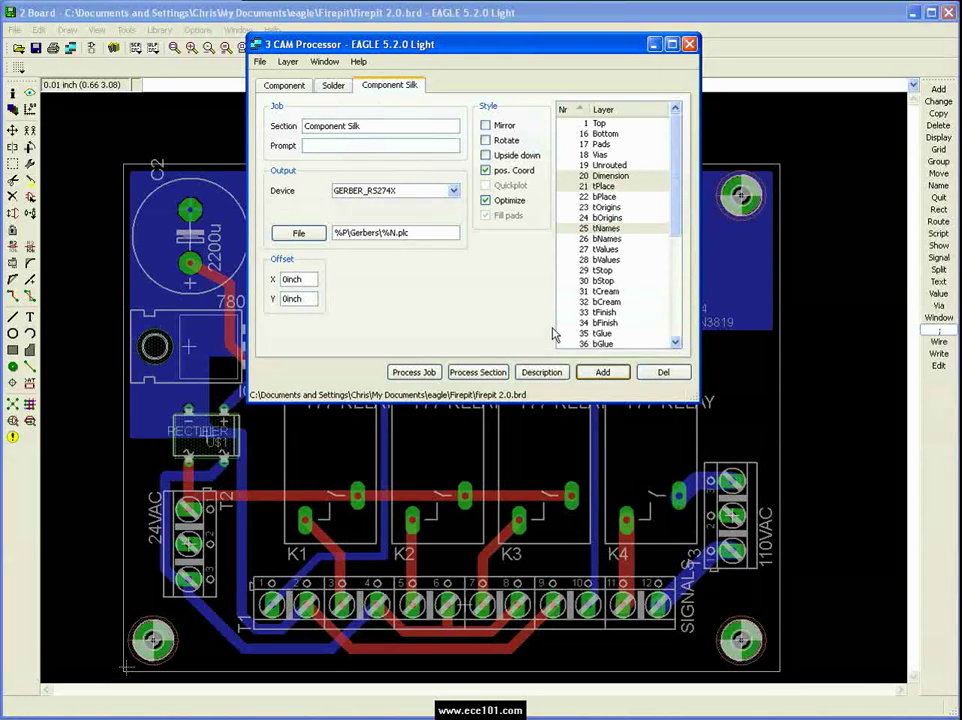
# Step: Rename the fourth section Solder Silk, writing to the .pls file
pyautogui.click(475, 84)
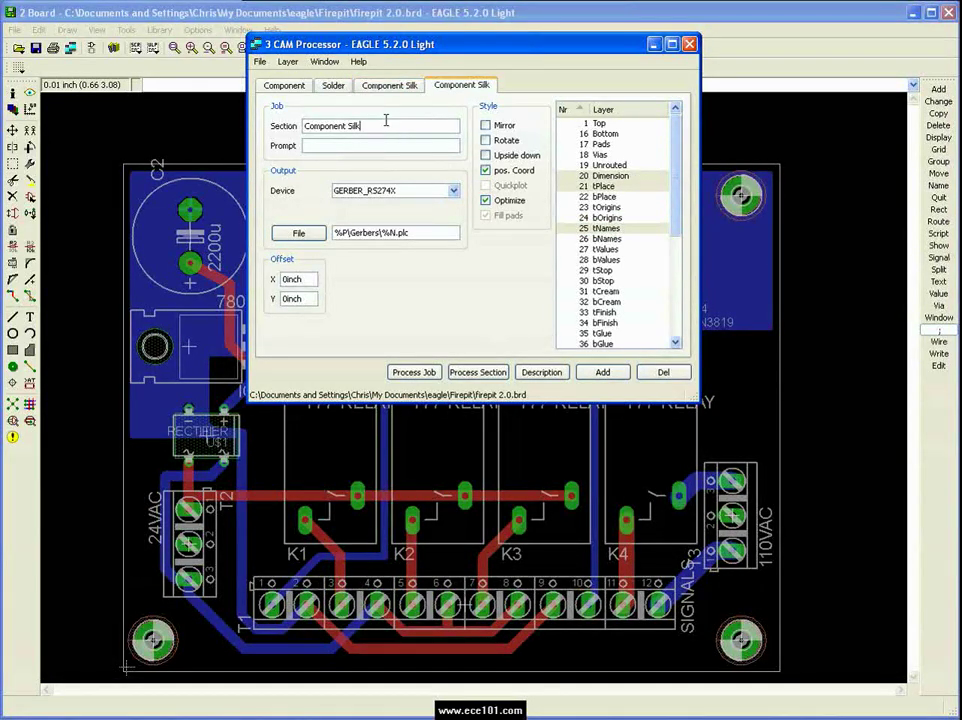
pyautogui.press('Home')
pyautogui.press('Delete')
pyautogui.press('Delete')
pyautogui.press('Delete')
pyautogui.press('Delete')
pyautogui.press('Delete')
pyautogui.press('Delete')
pyautogui.press('Delete')
pyautogui.press('Delete')
pyautogui.press('Delete')
pyautogui.write('Solder')
pyautogui.click(434, 236)
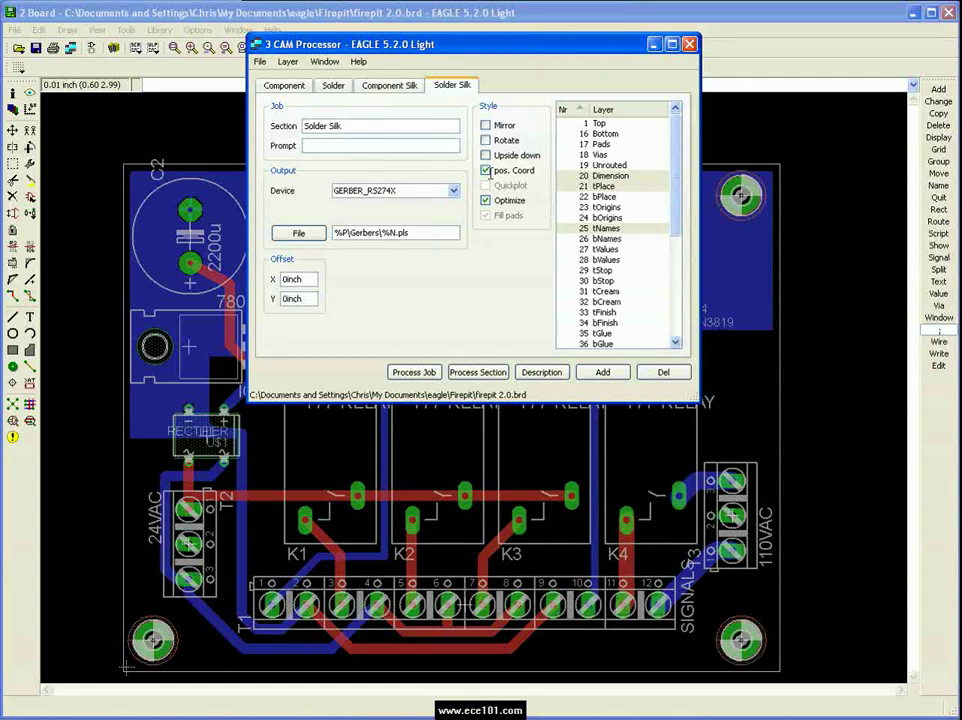
# Step: Replace tNames with bPlace and bNames, then add a copy of the section
pyautogui.click(606, 194)
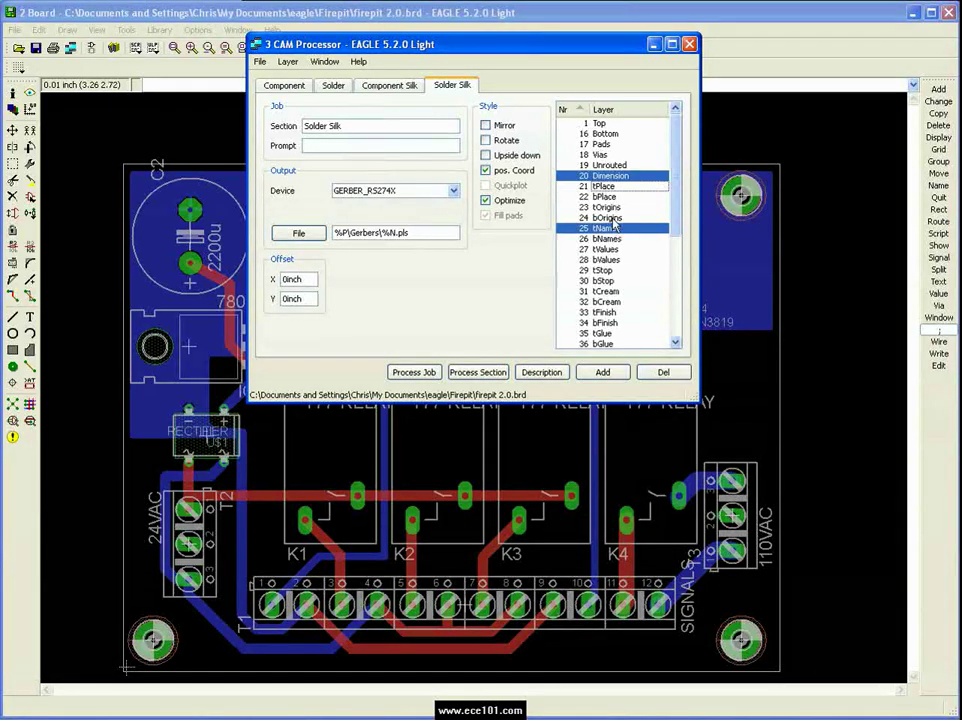
pyautogui.click(609, 228)
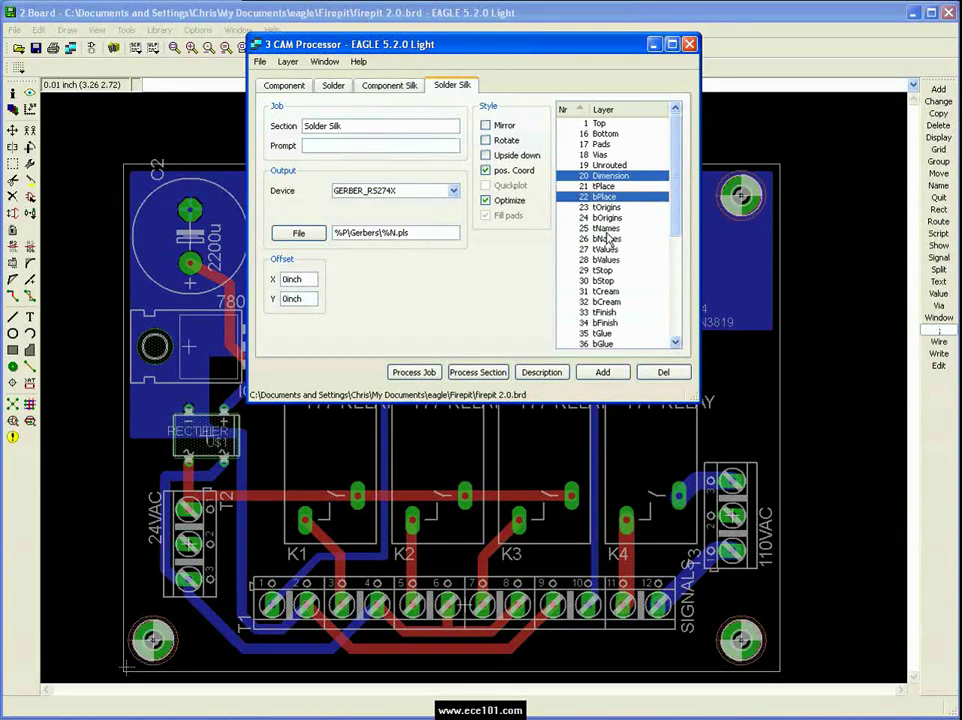
pyautogui.click(606, 238)
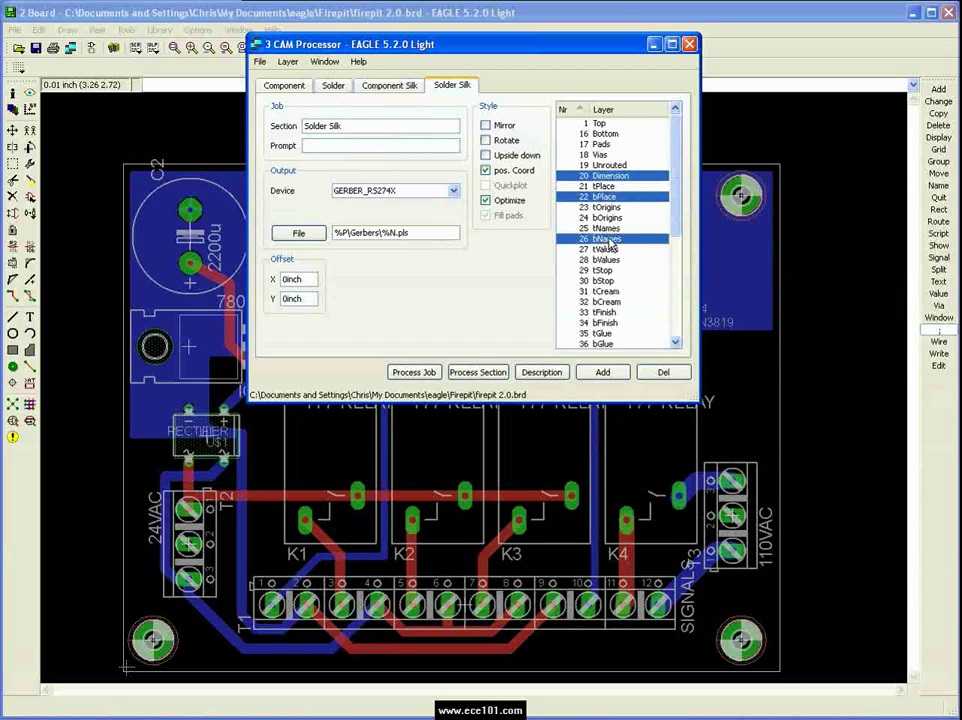
pyautogui.click(597, 372)
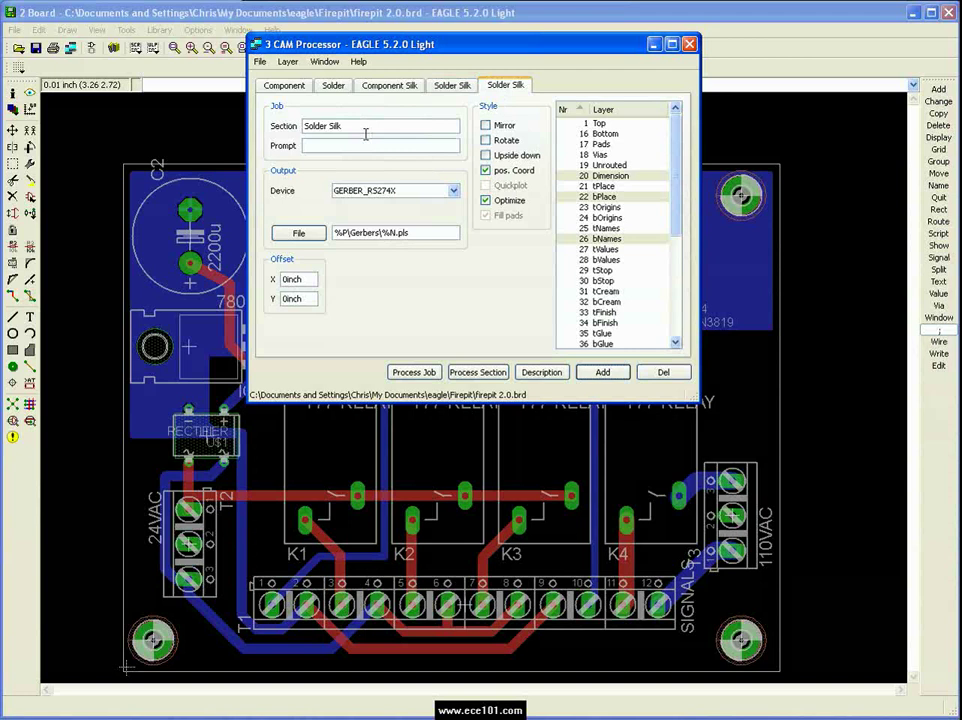
# Step: Rename the fifth section Component Stop
pyautogui.moveTo(420, 127); pyautogui.dragTo(253, 111)
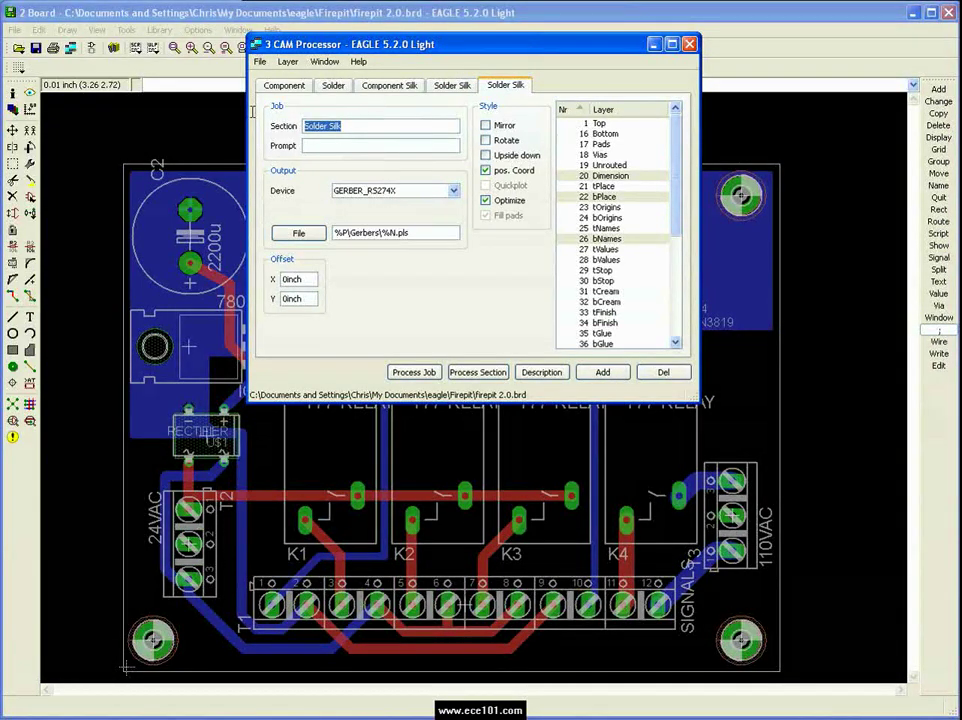
pyautogui.write('Component Stop')
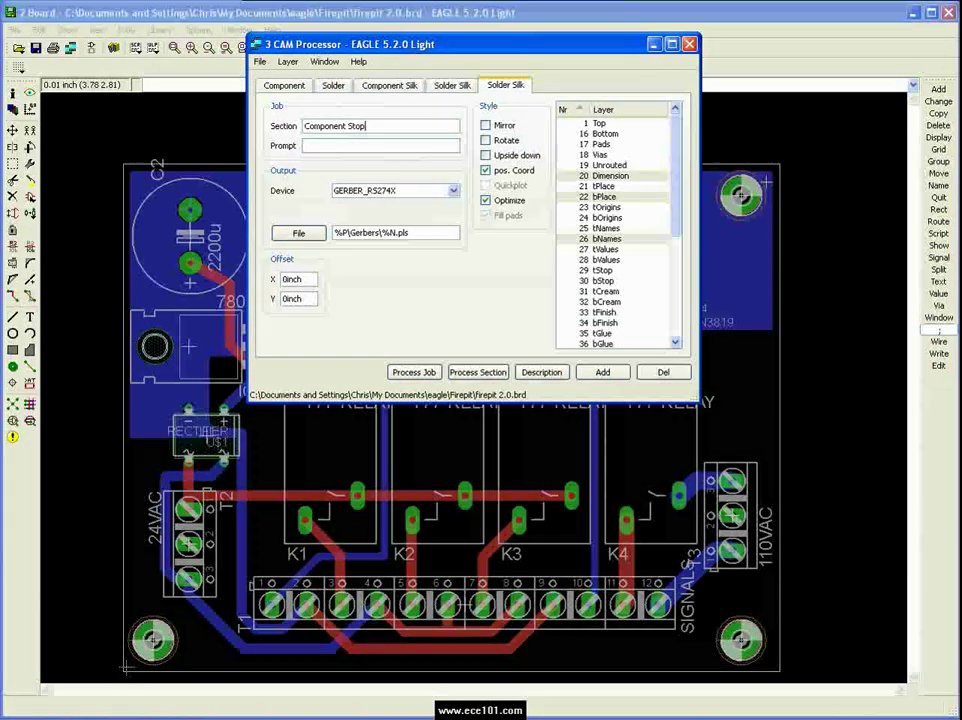
pyautogui.click(620, 198)
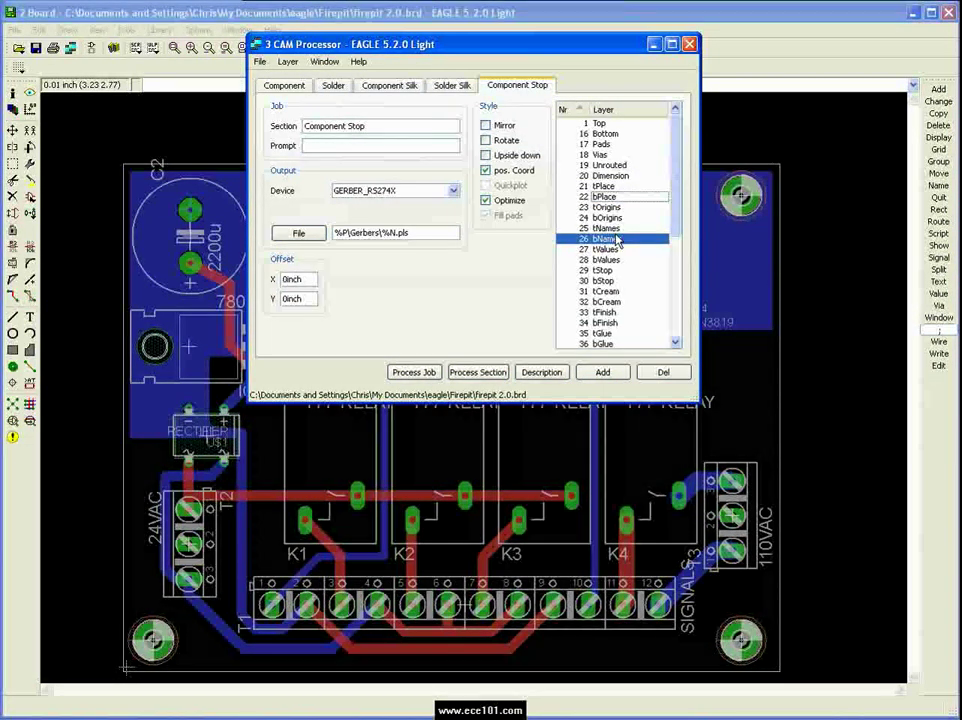
# Step: Output only tStop to %P\Gerbers\%N.stc and add a copy of the section
pyautogui.click(613, 239)
pyautogui.click(610, 271)
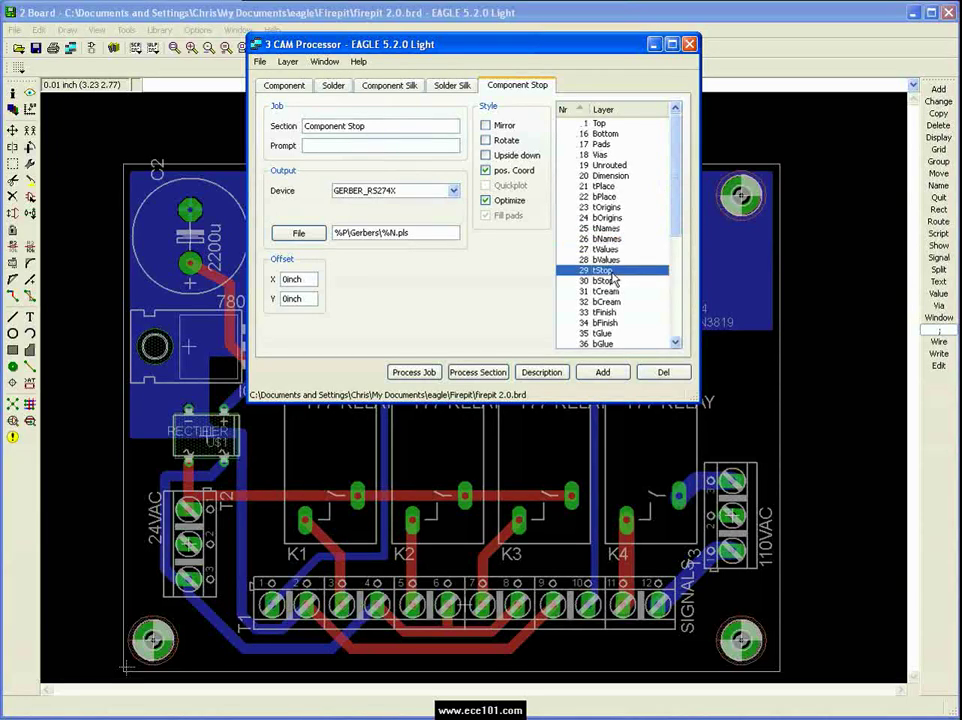
pyautogui.click(414, 232)
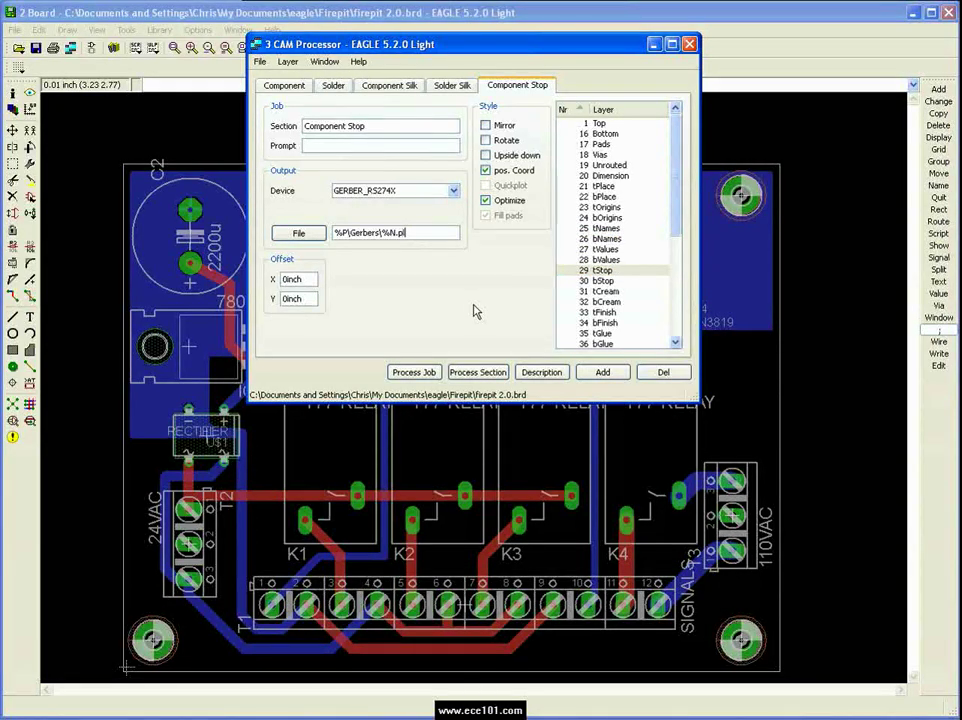
pyautogui.press('BackSpace')
pyautogui.write('stc')
pyautogui.click(606, 374)
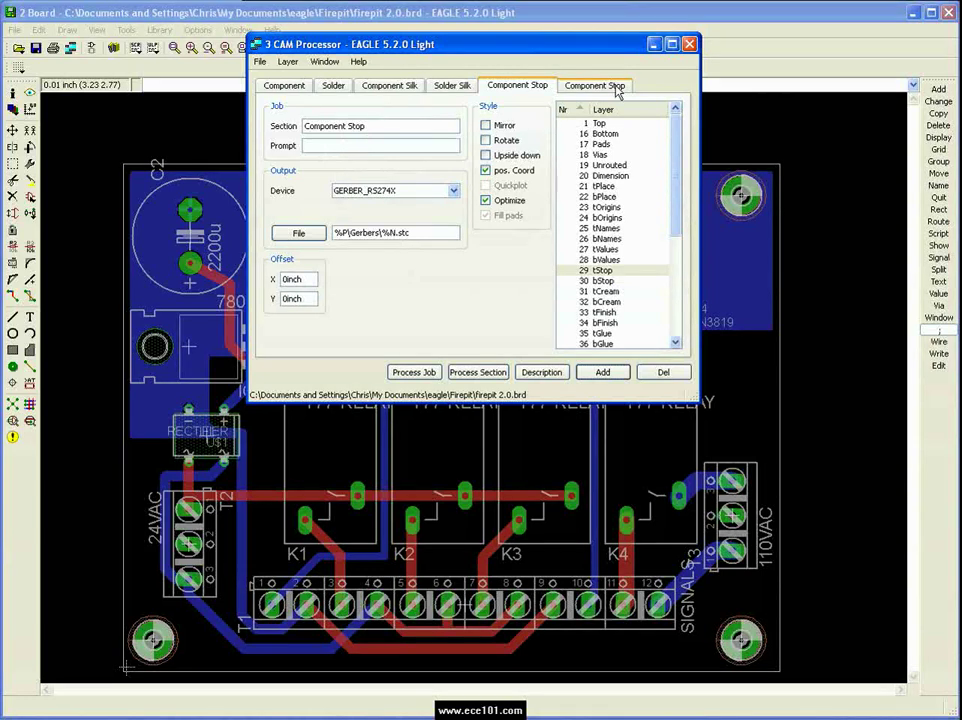
# Step: Rename the sixth section Solder Stop, writing .sts from bStop instead of tStop
pyautogui.doubleClick(338, 126)
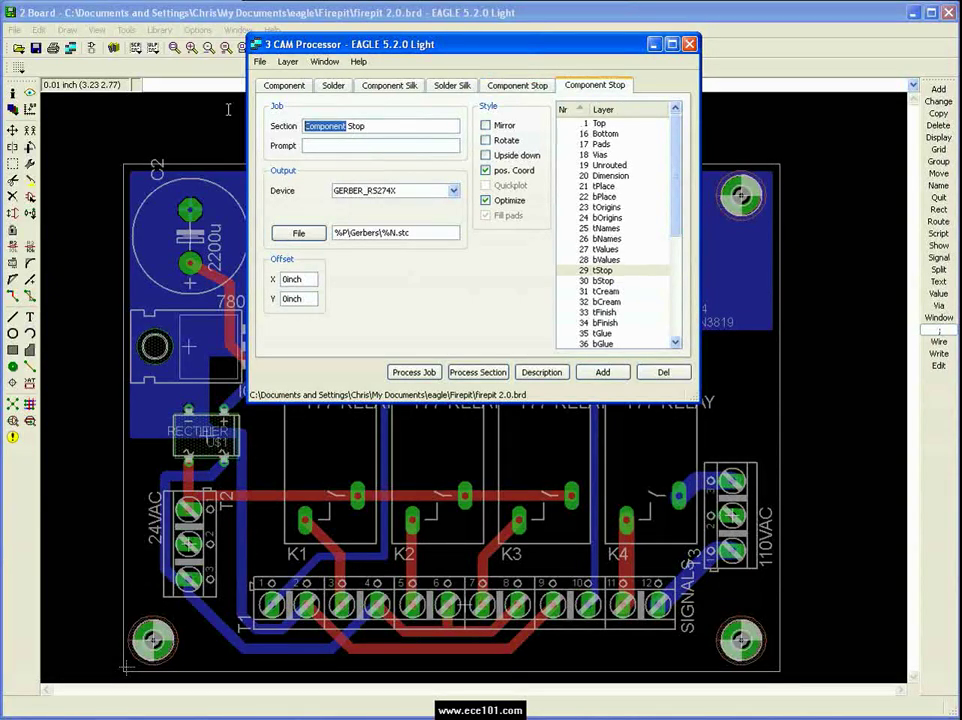
pyautogui.write('Solder')
pyautogui.click(446, 233)
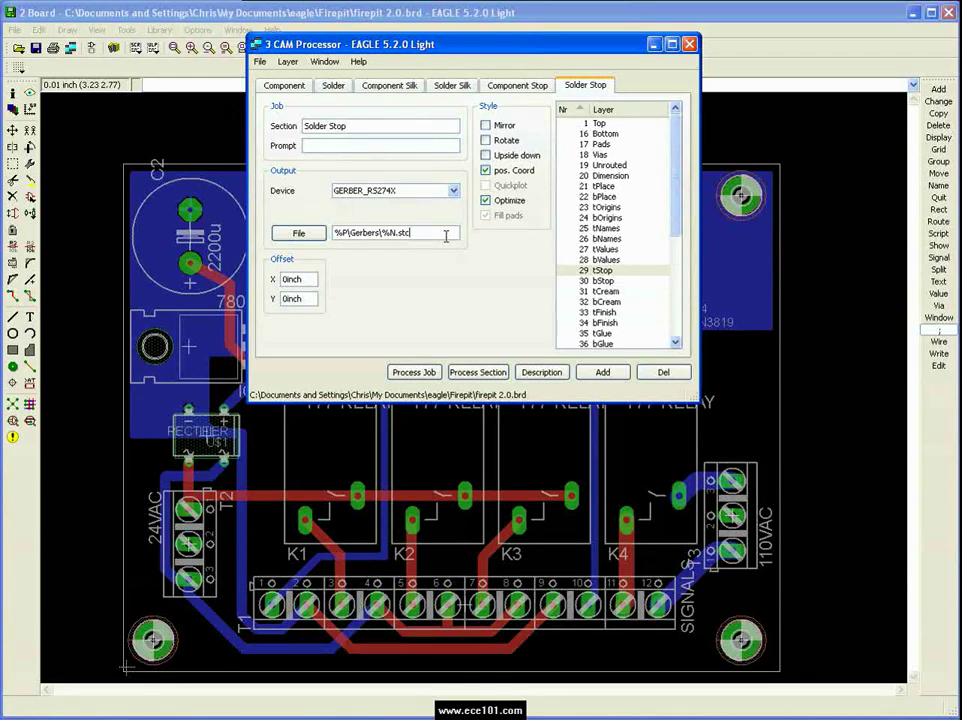
pyautogui.press('BackSpace')
pyautogui.write('sts')
pyautogui.click(602, 271)
pyautogui.click(602, 281)
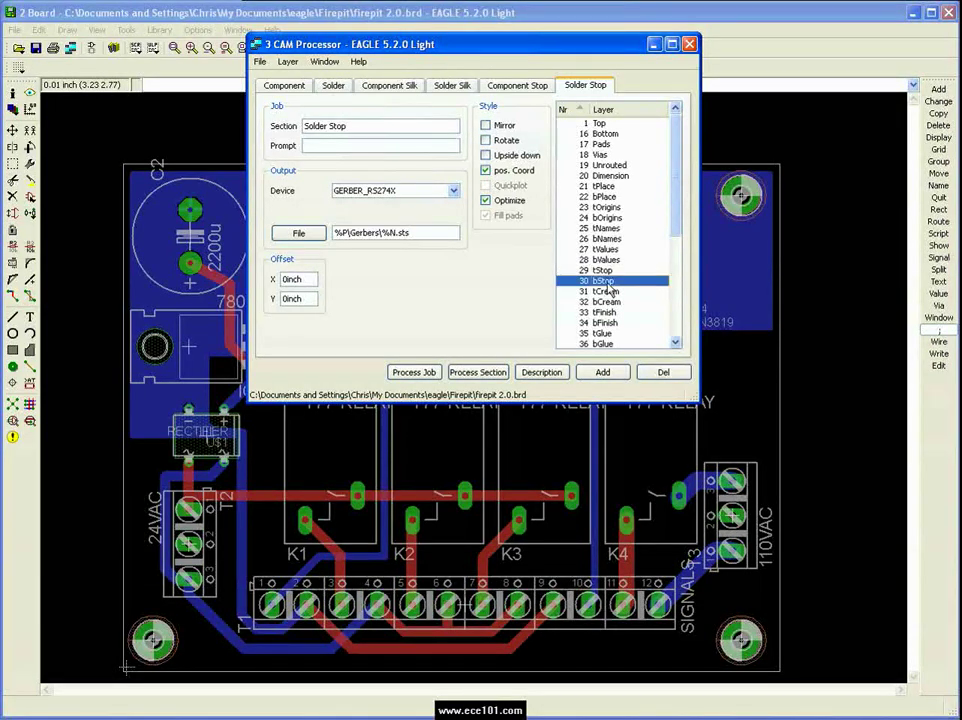
pyautogui.click(590, 379)
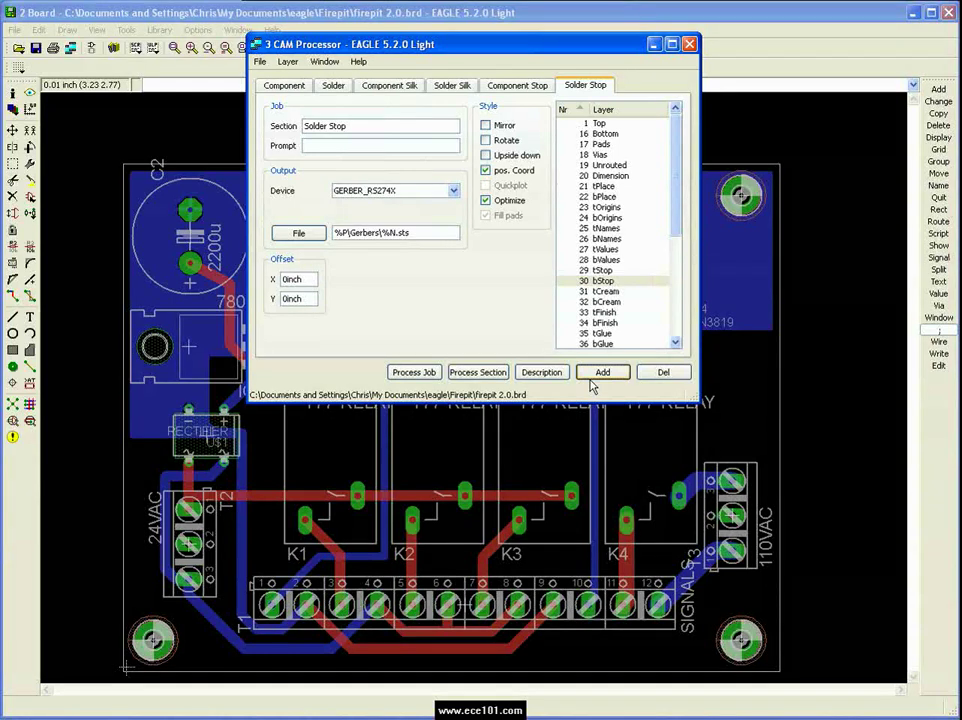
# Step: Add a seventh section named Drill using the EXCELLON device
pyautogui.click(590, 380)
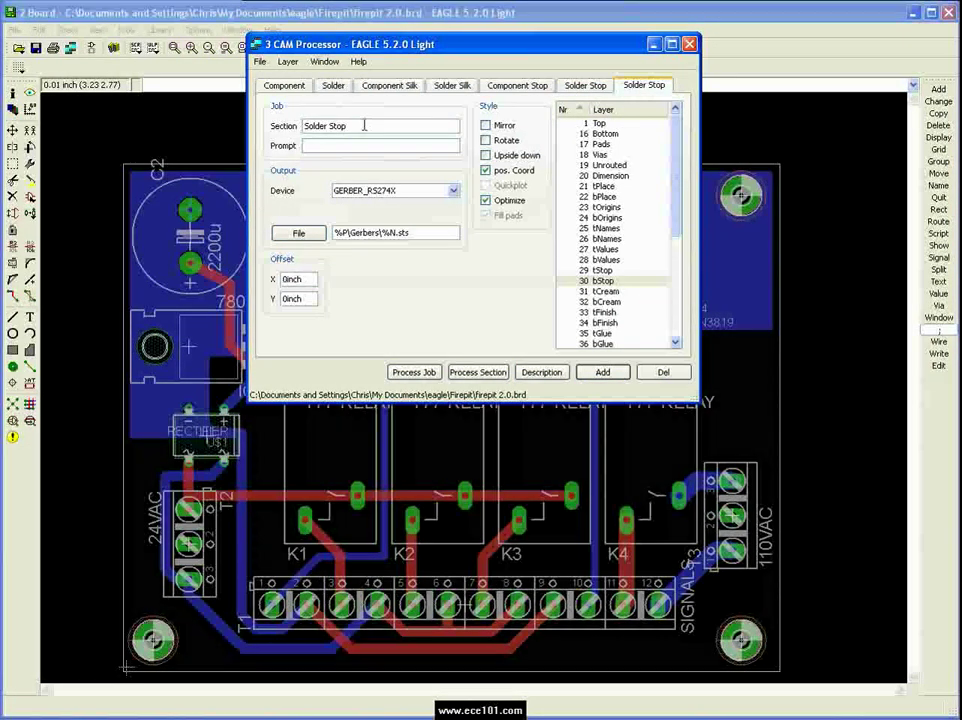
pyautogui.moveTo(364, 125); pyautogui.dragTo(200, 105)
pyautogui.write('Drill')
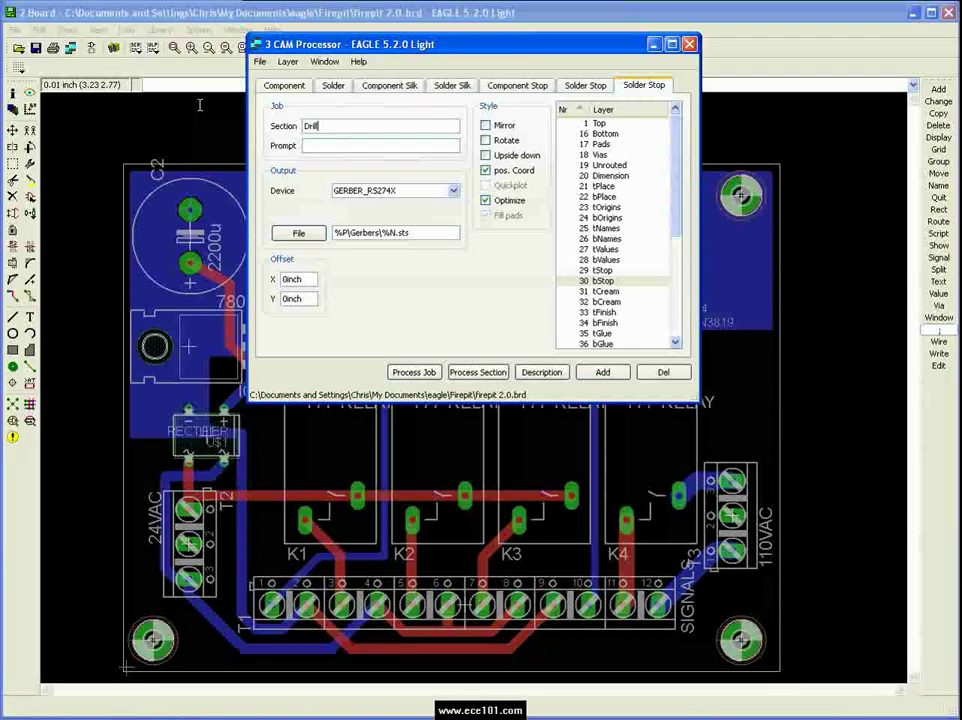
pyautogui.click(454, 191)
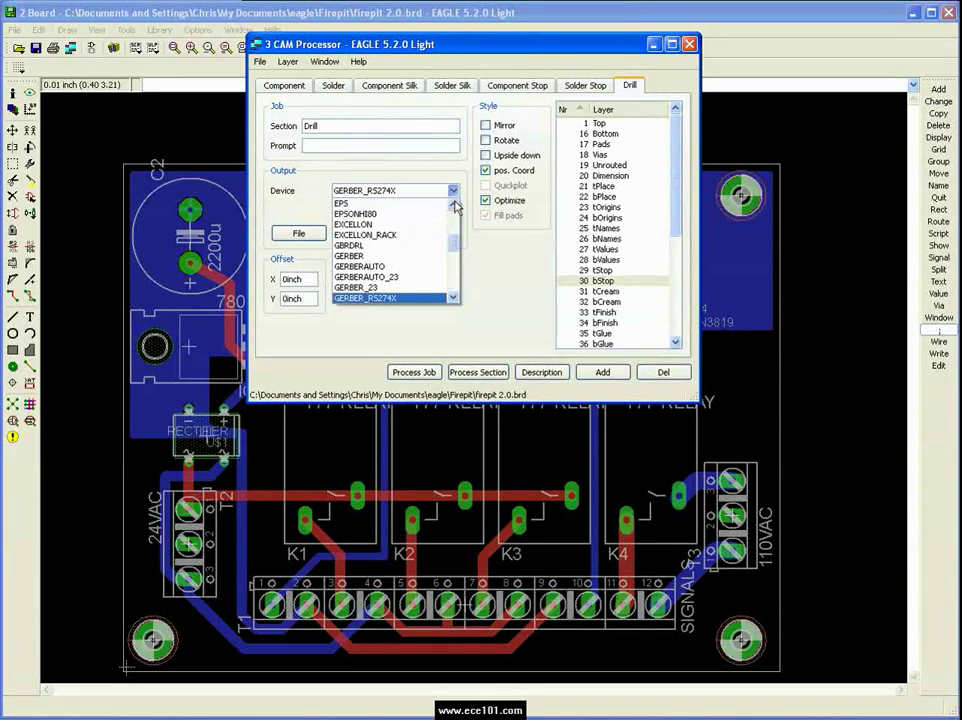
pyautogui.click(425, 226)
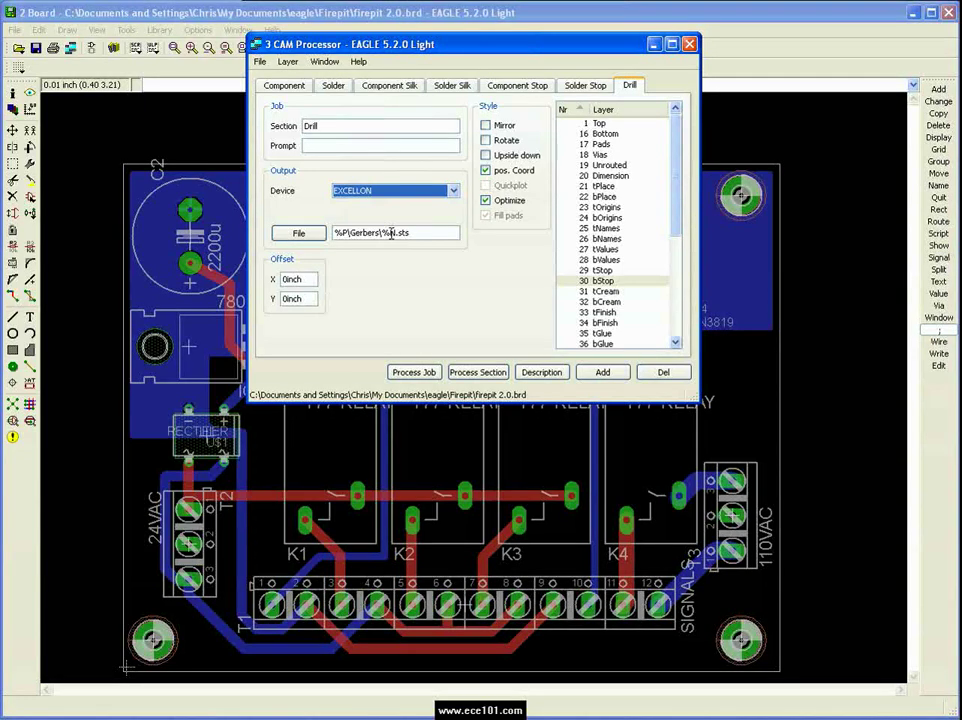
# Step: Write the drill output to %P\Gerbers\%N.ncd from layers 44 Drills and 45 Holes
pyautogui.click(414, 232)
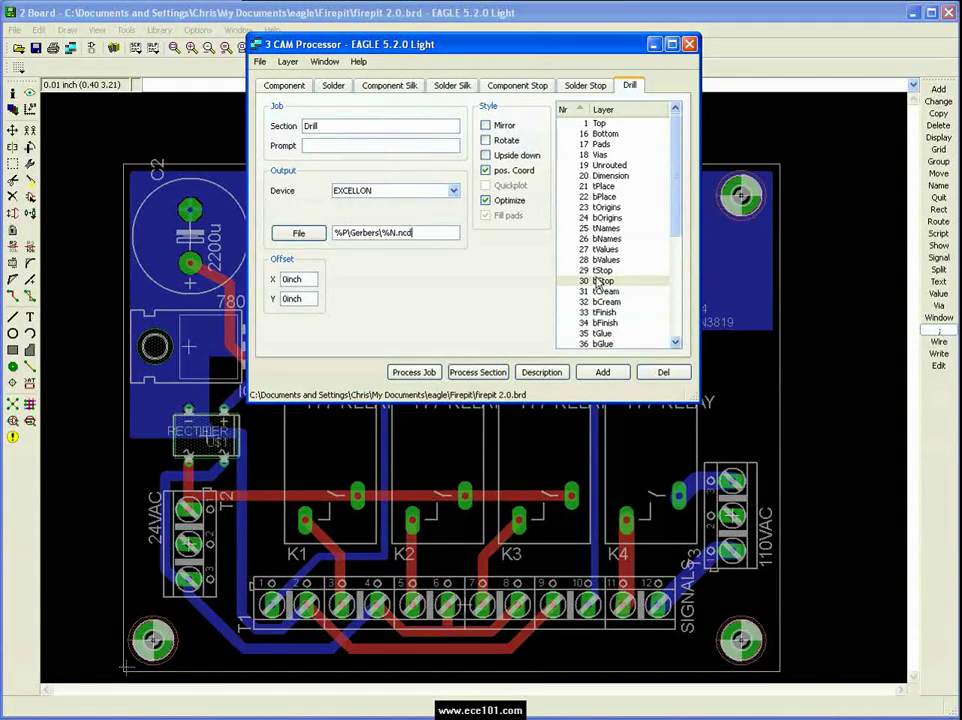
pyautogui.scroll(-10, 598, 286)
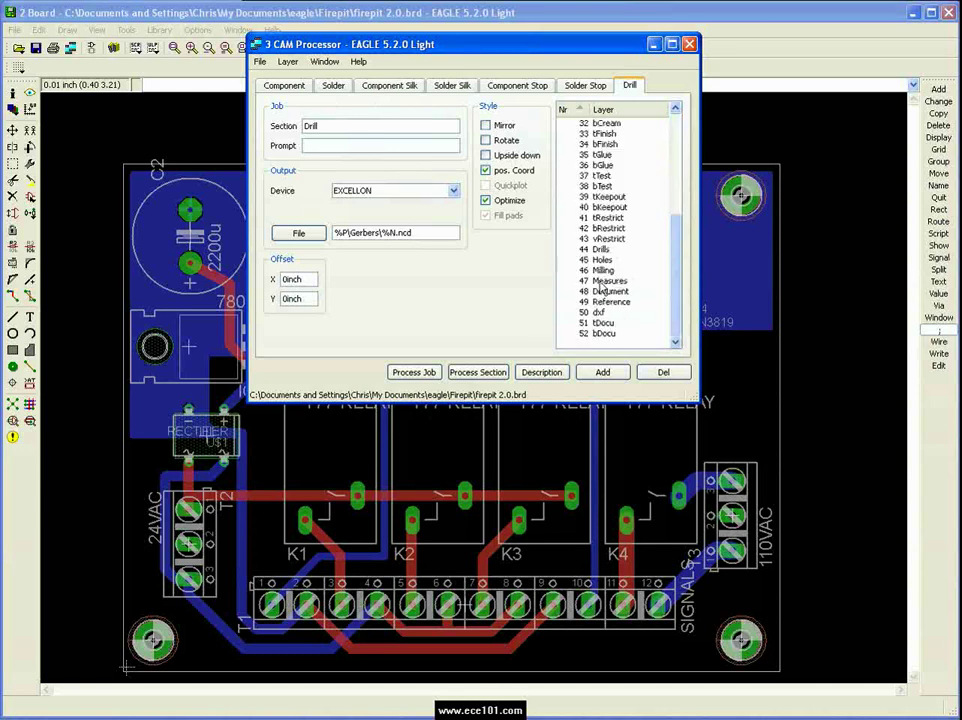
pyautogui.click(601, 249)
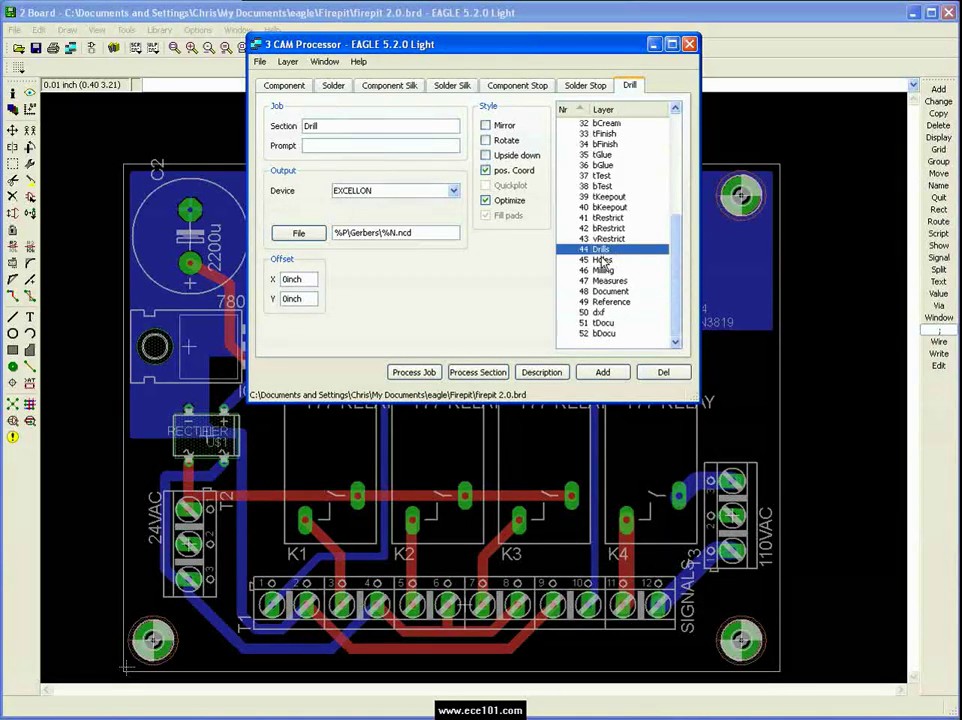
pyautogui.keyDown('ctrl'); pyautogui.click(603, 259); pyautogui.keyUp('ctrl')
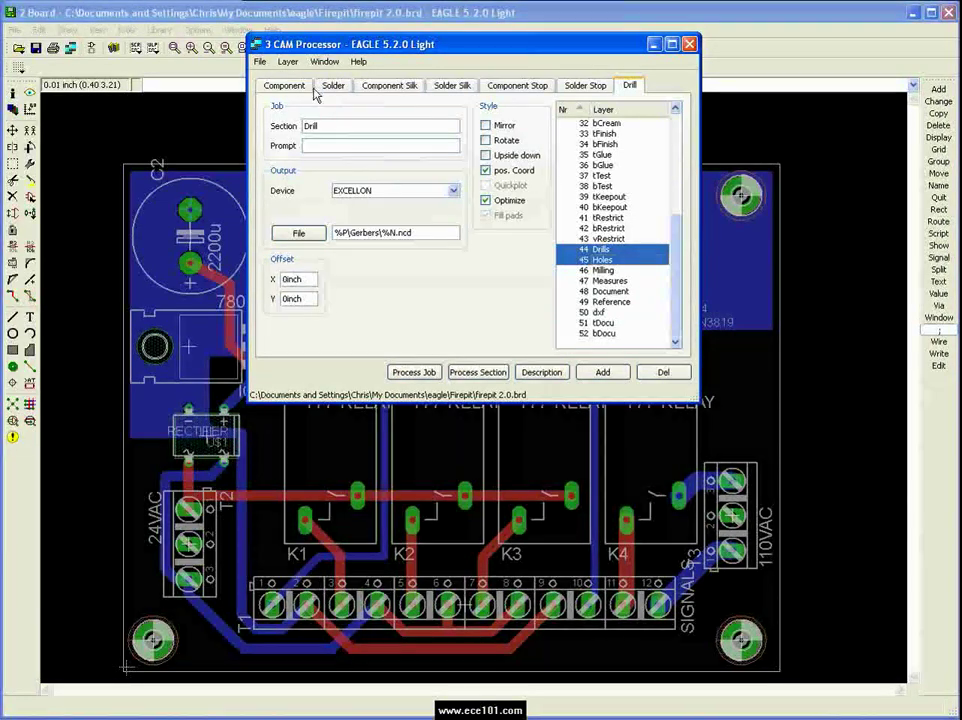
# Step: Save the CAM job as standard.cam in the EAGLE cam folder, overwriting the old file
pyautogui.click(259, 61)
pyautogui.click(289, 114)
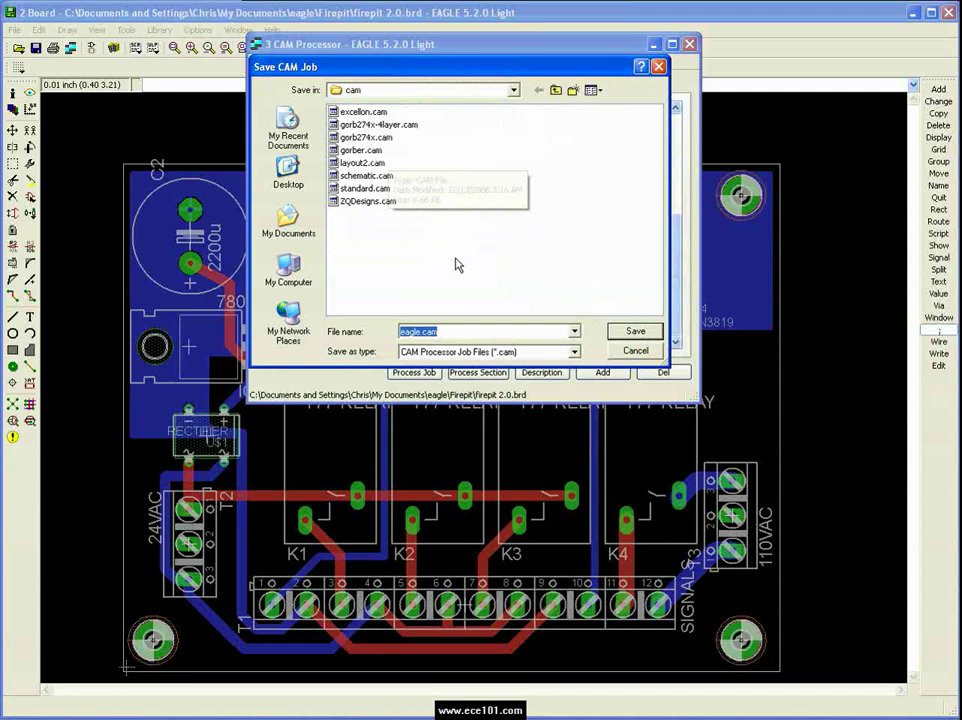
pyautogui.write('standard')
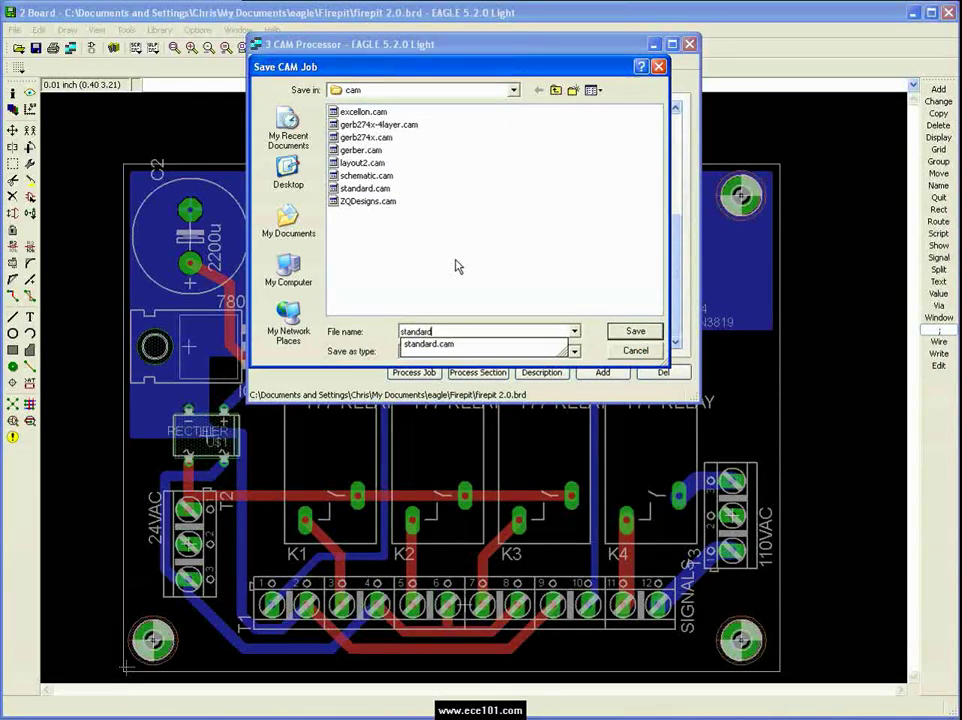
pyautogui.press('Return')
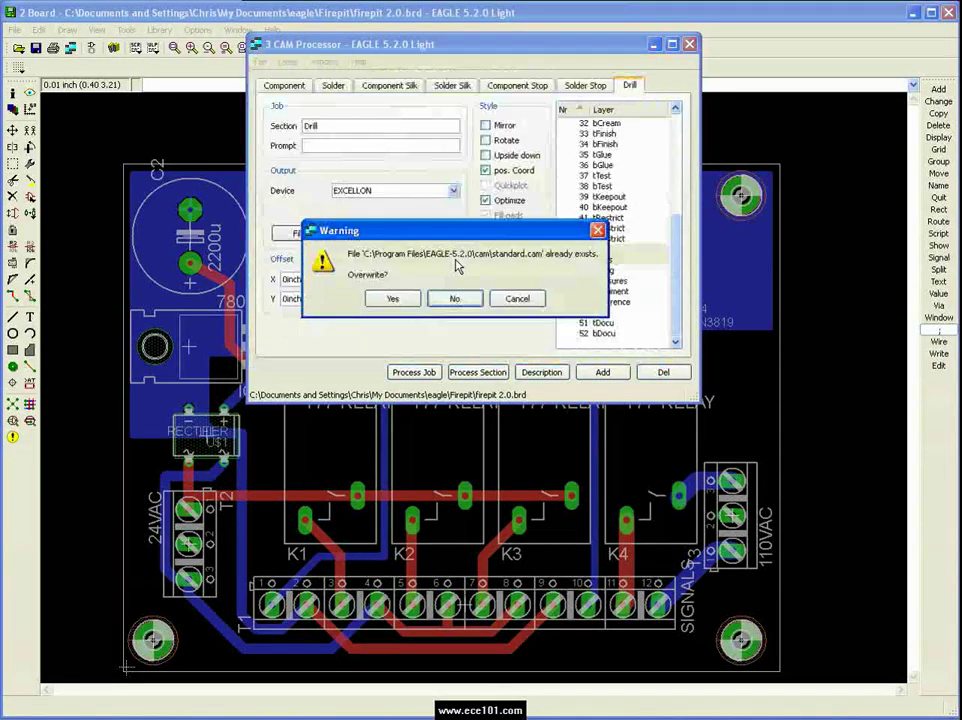
pyautogui.click(408, 304)
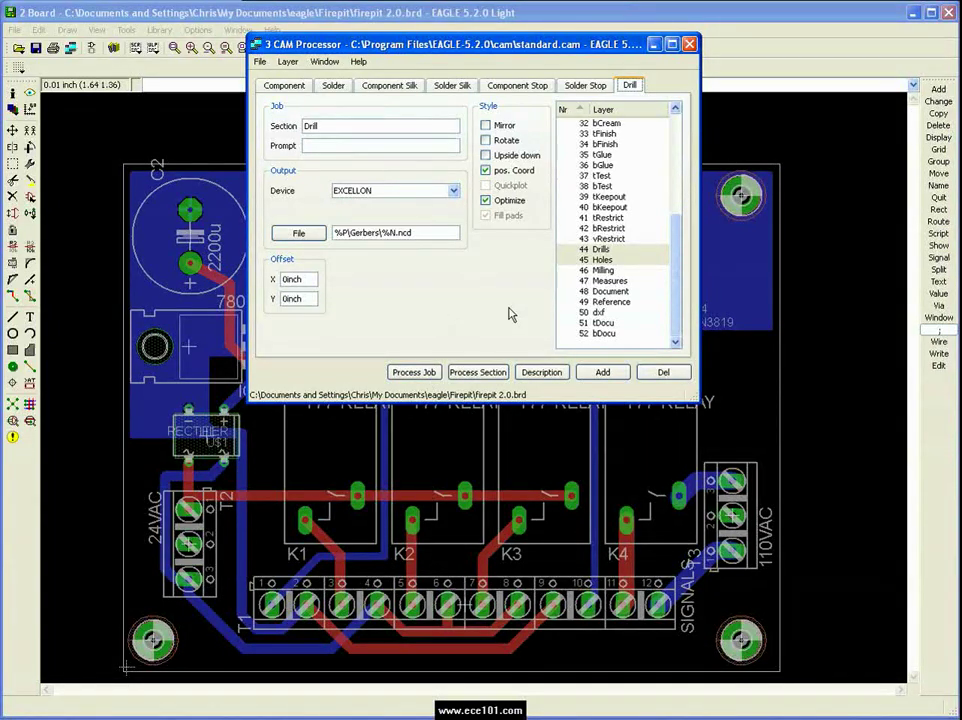
# Step: Process the whole CAM job to generate the board's Gerber and drill files
pyautogui.click(430, 371)
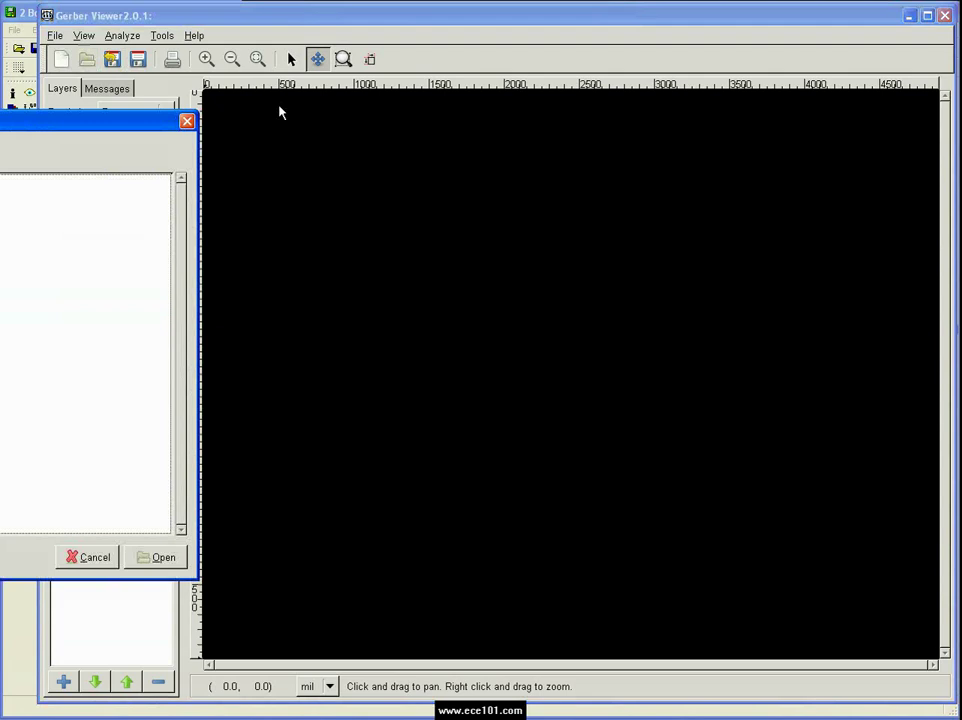
# Step: Browse to My Documents\eagle\Firepit\Gerbers and open all nine firepit 2.0 output files
pyautogui.moveTo(79, 124); pyautogui.dragTo(573, 116)
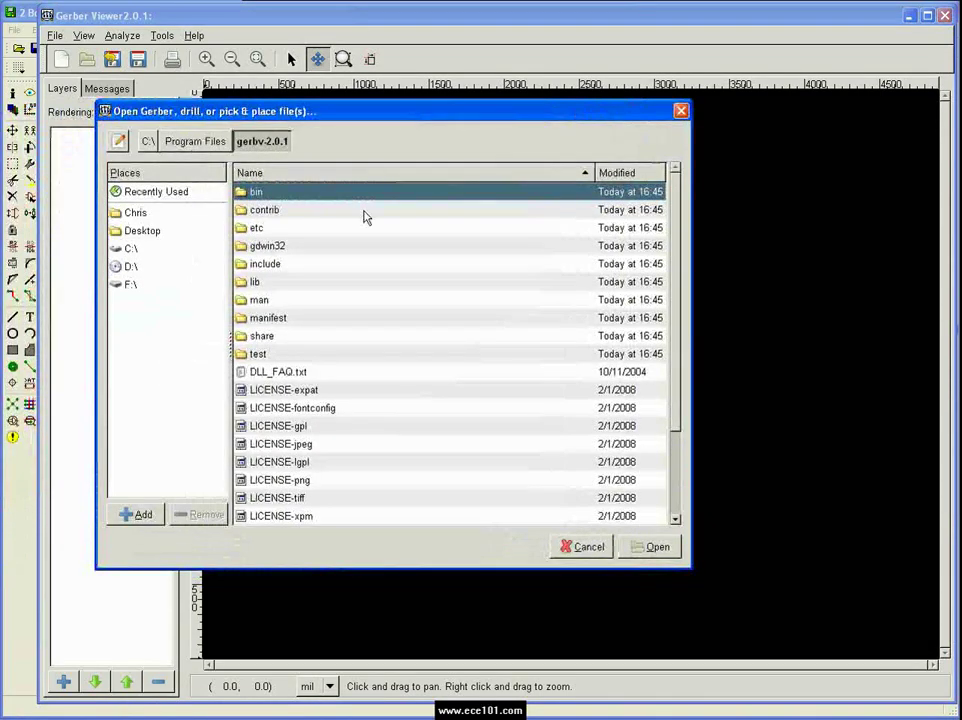
pyautogui.click(153, 216)
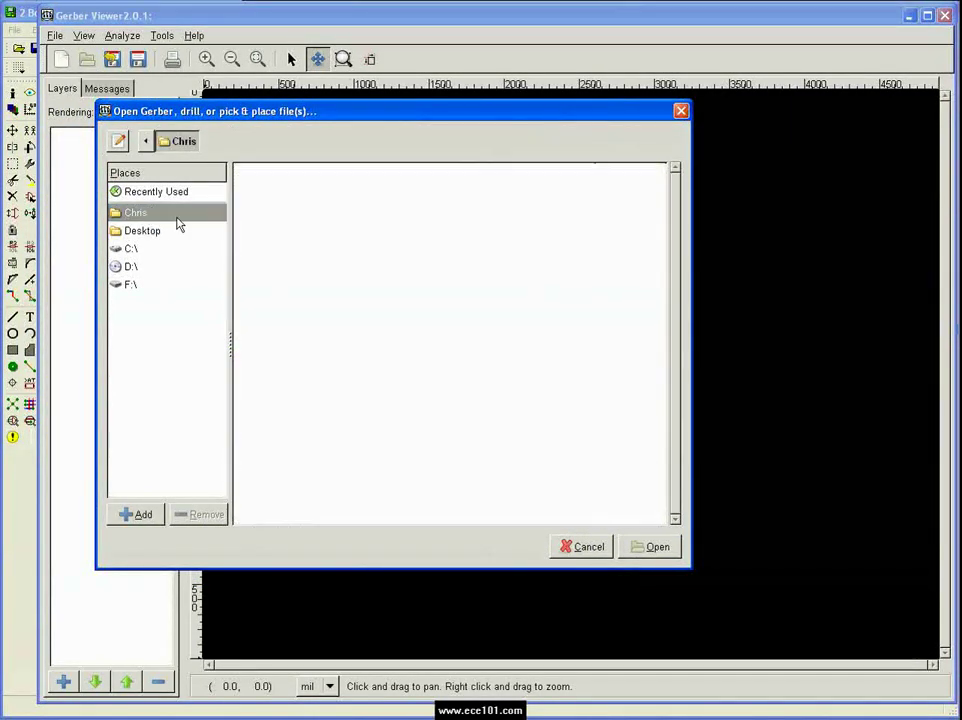
pyautogui.doubleClick(256, 248)
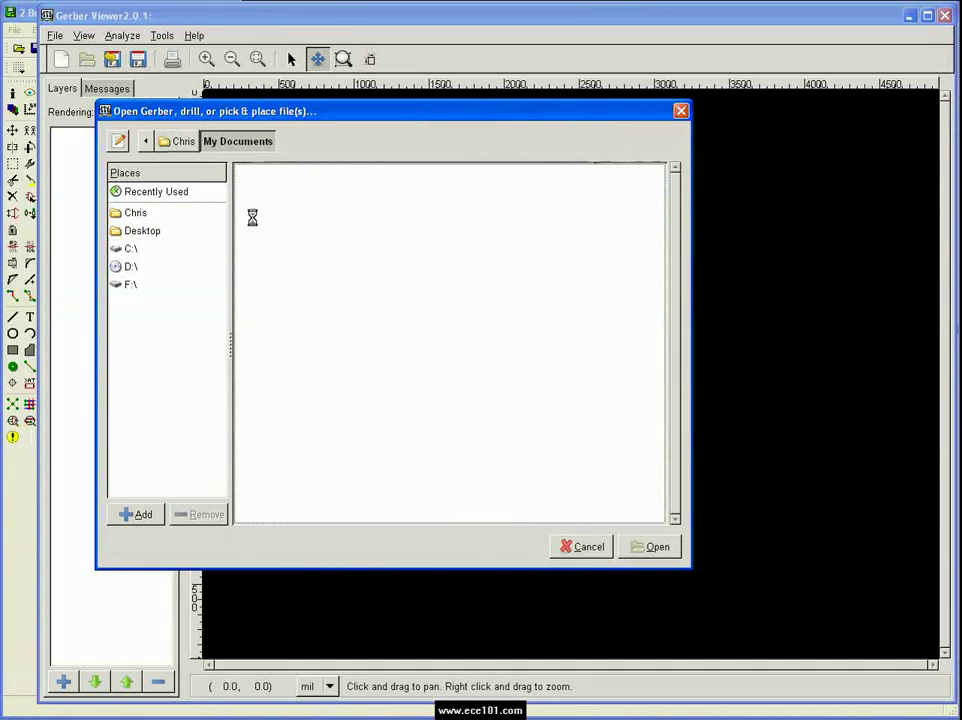
pyautogui.doubleClick(264, 264)
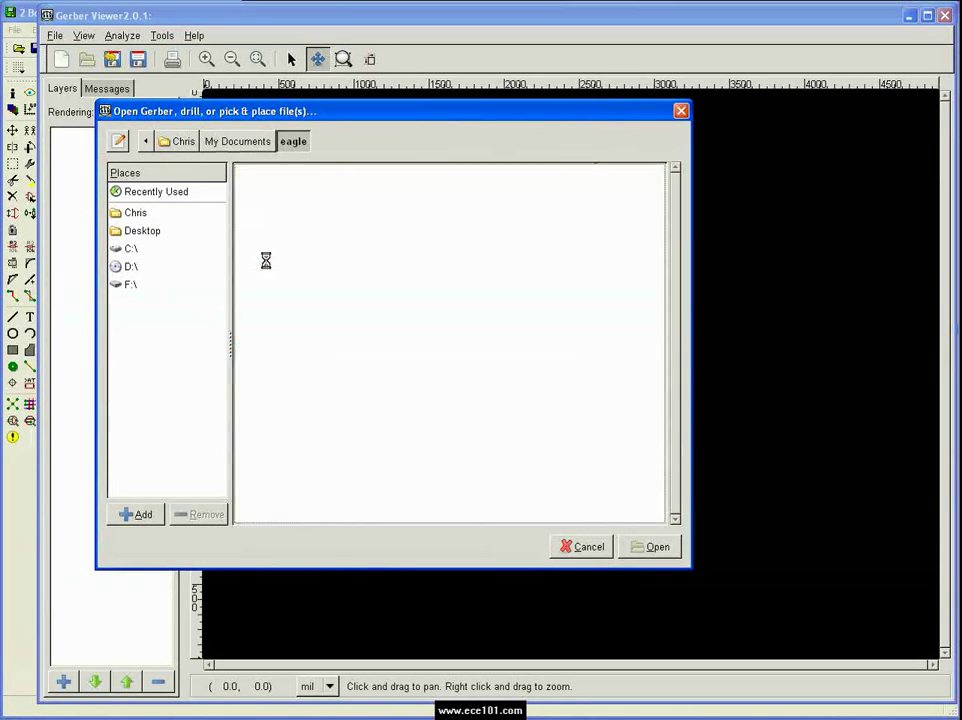
pyautogui.doubleClick(264, 192)
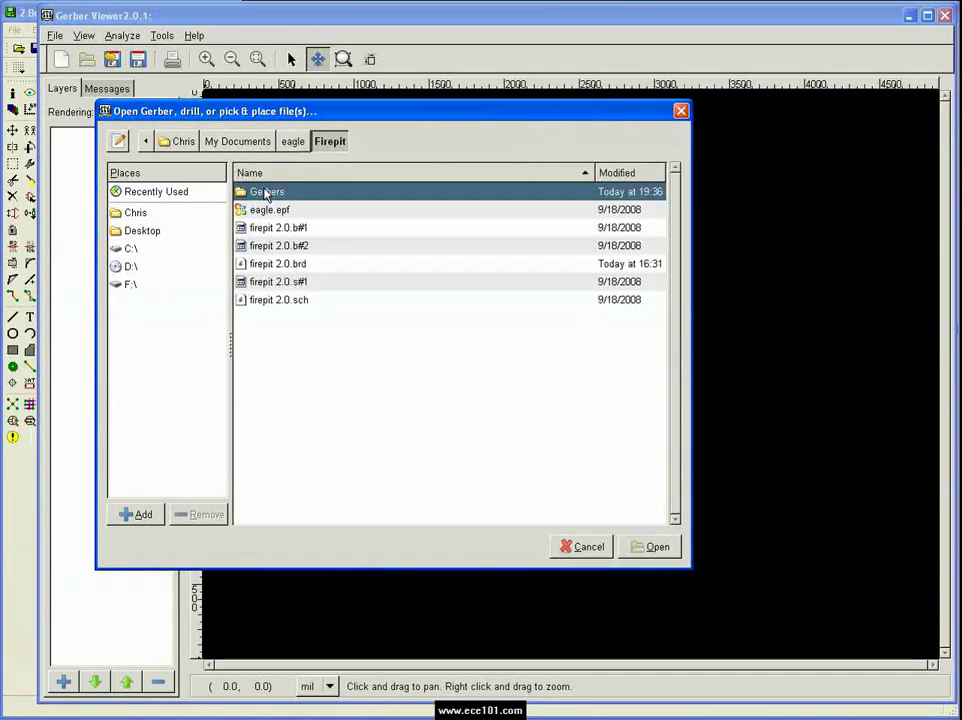
pyautogui.doubleClick(257, 193)
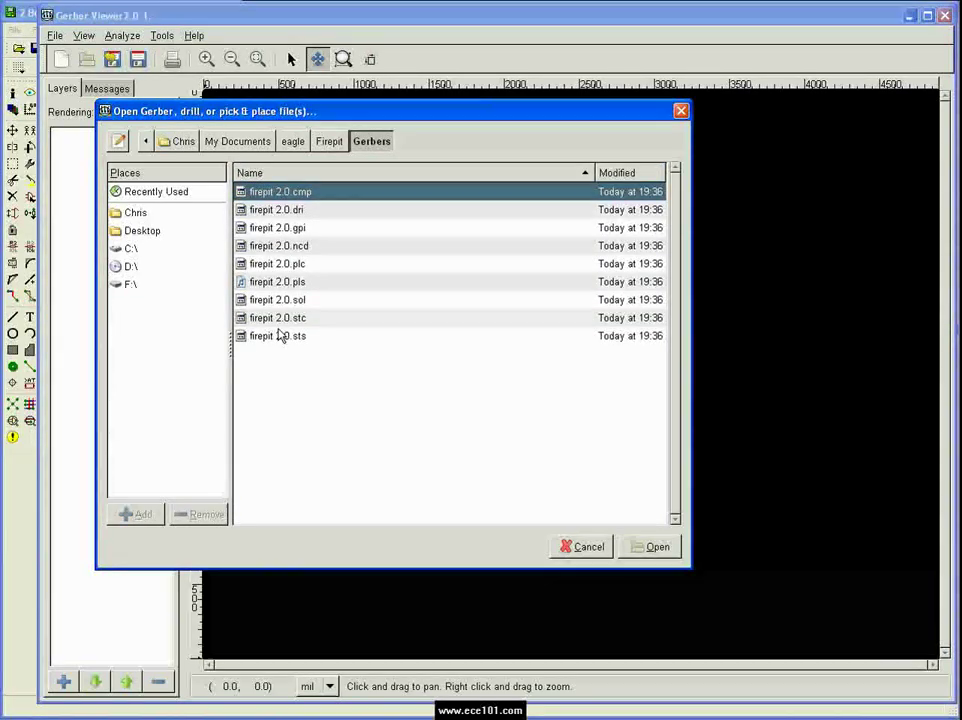
pyautogui.keyDown('shift'); pyautogui.click(281, 335); pyautogui.keyUp('shift')
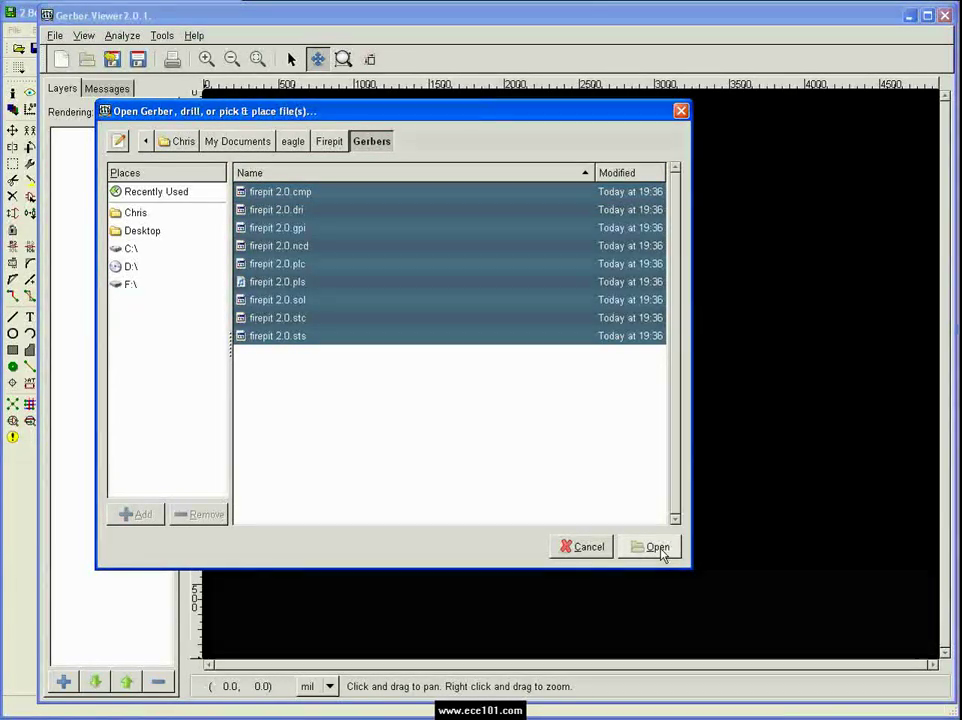
pyautogui.click(658, 550)
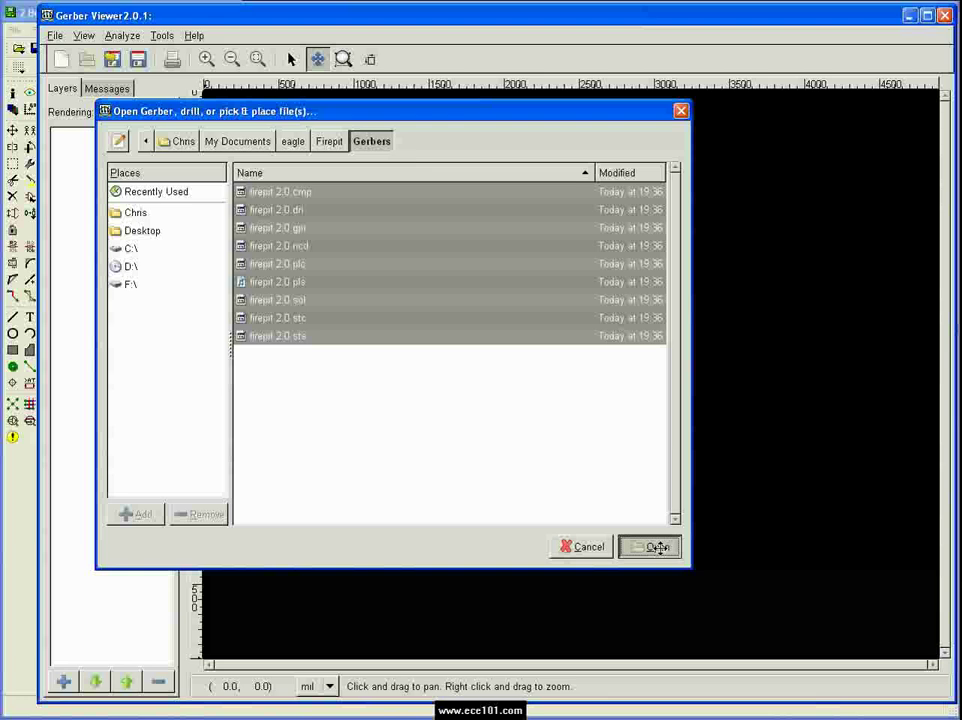
# Step: Finish loading the firepit 2.0 files so the seven layers render as the full board
pyautogui.click(658, 547)
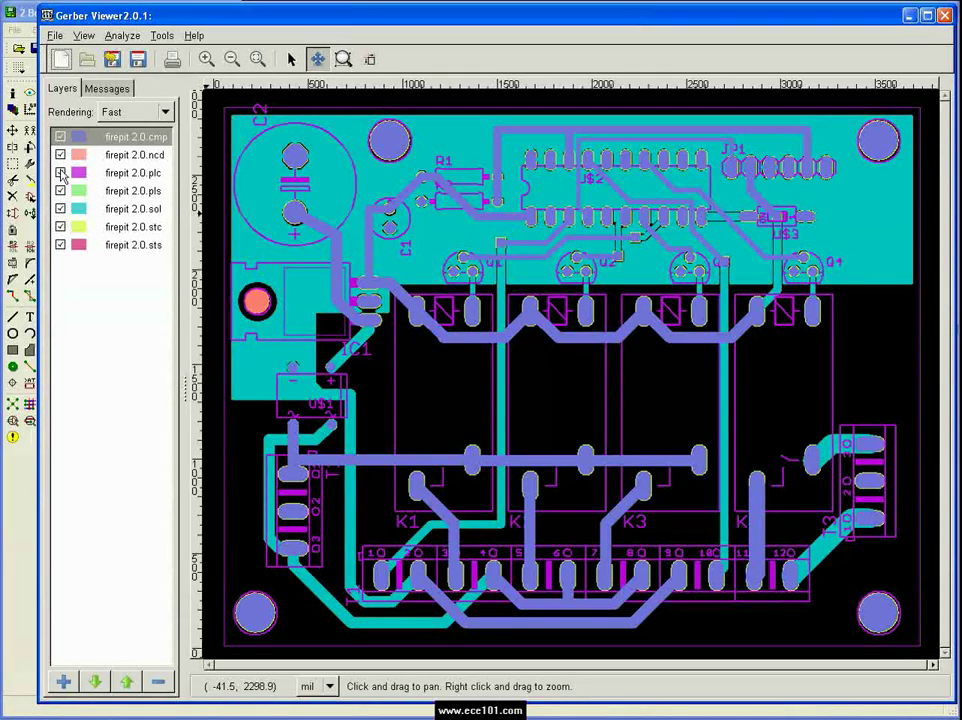
# Step: Hide the ncd, plc, pls, stc, sts and sol layers in the Layers panel
pyautogui.click(60, 154)
pyautogui.click(60, 172)
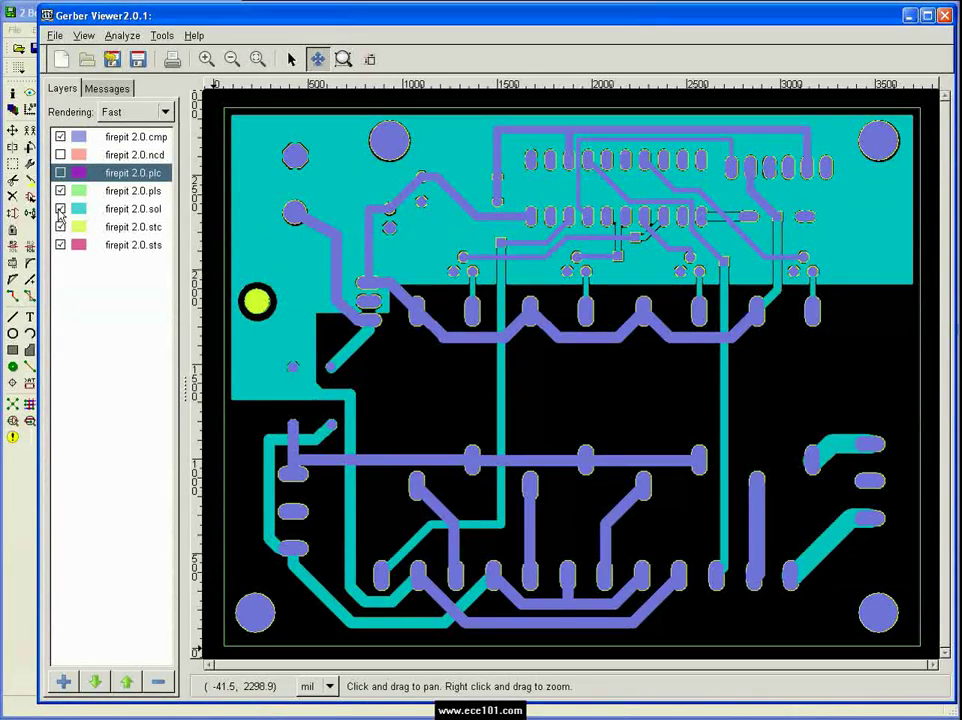
pyautogui.click(60, 190)
pyautogui.click(60, 226)
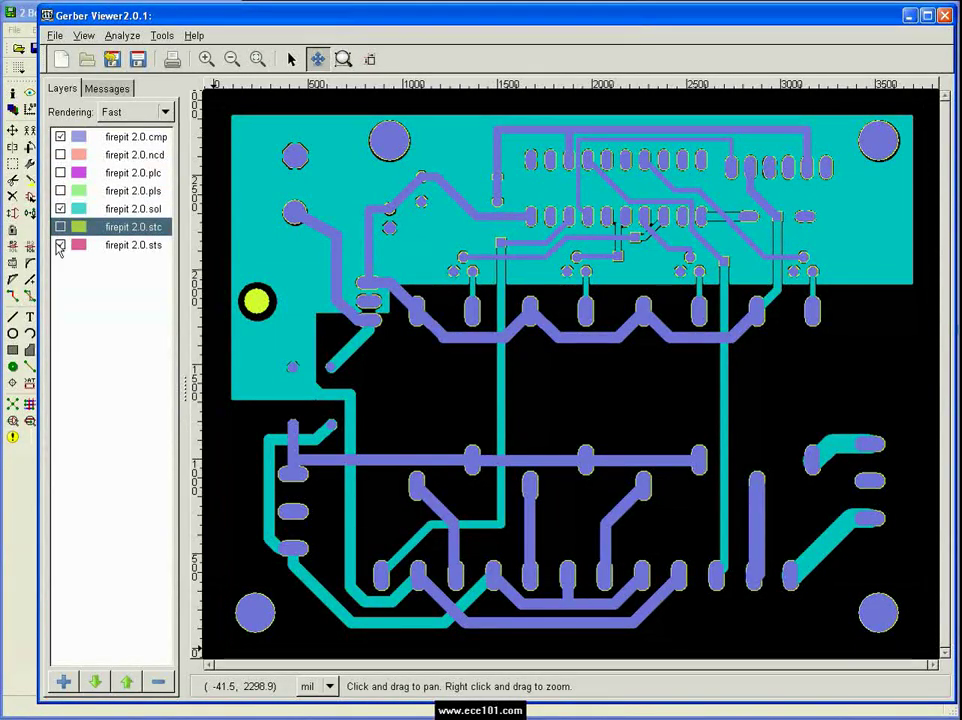
pyautogui.click(60, 245)
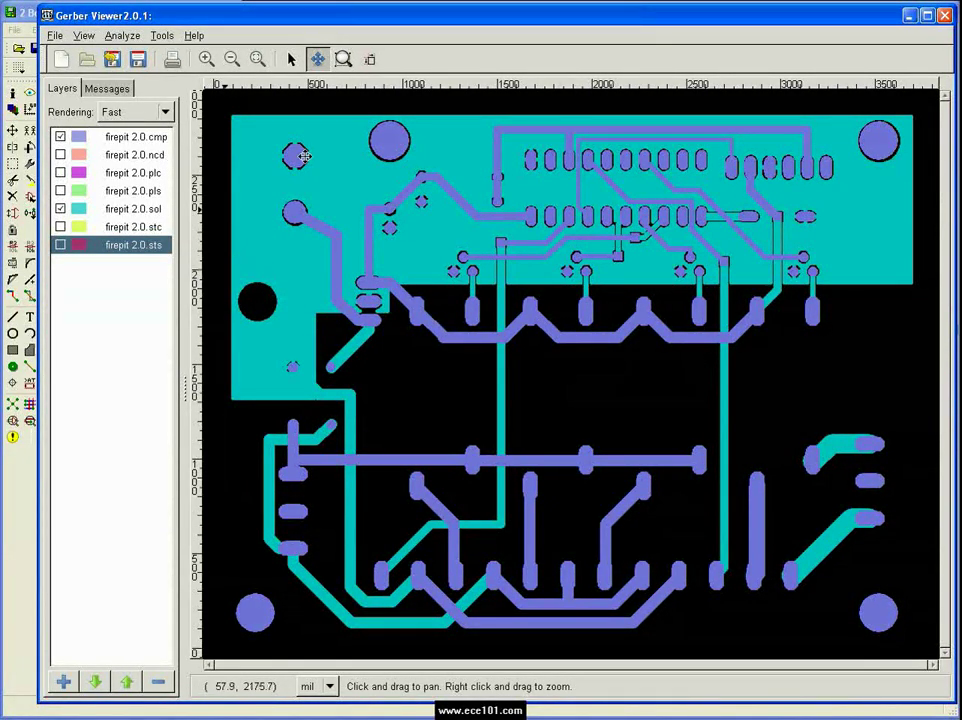
pyautogui.click(60, 208)
# Step: Hide the cmp layer and show only plc and pls silkscreen, toggling plc to compare
pyautogui.click(60, 136)
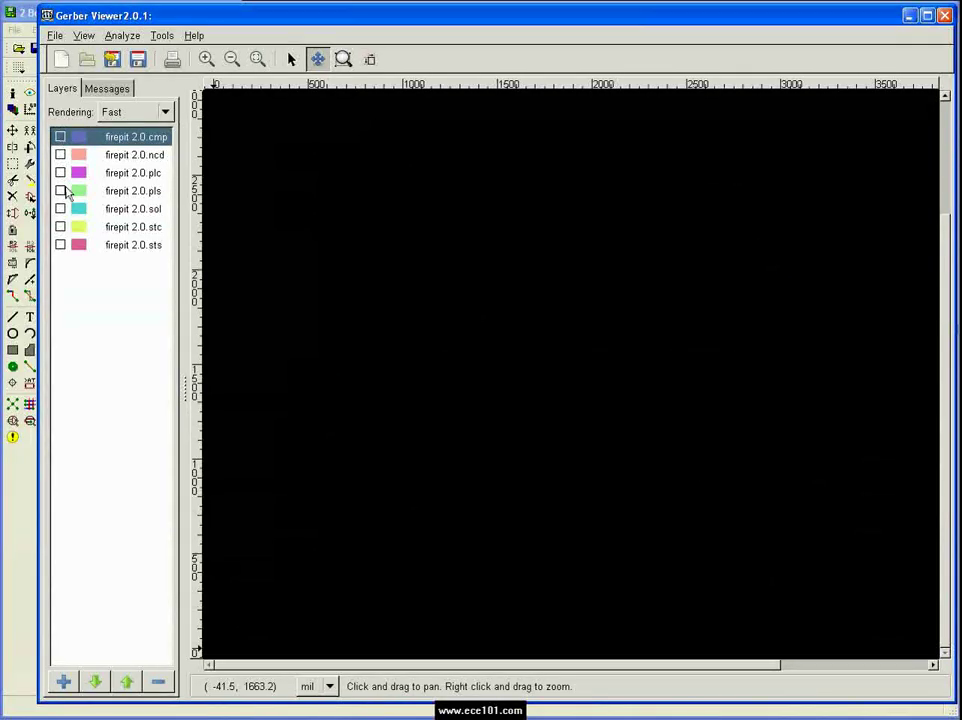
pyautogui.click(60, 172)
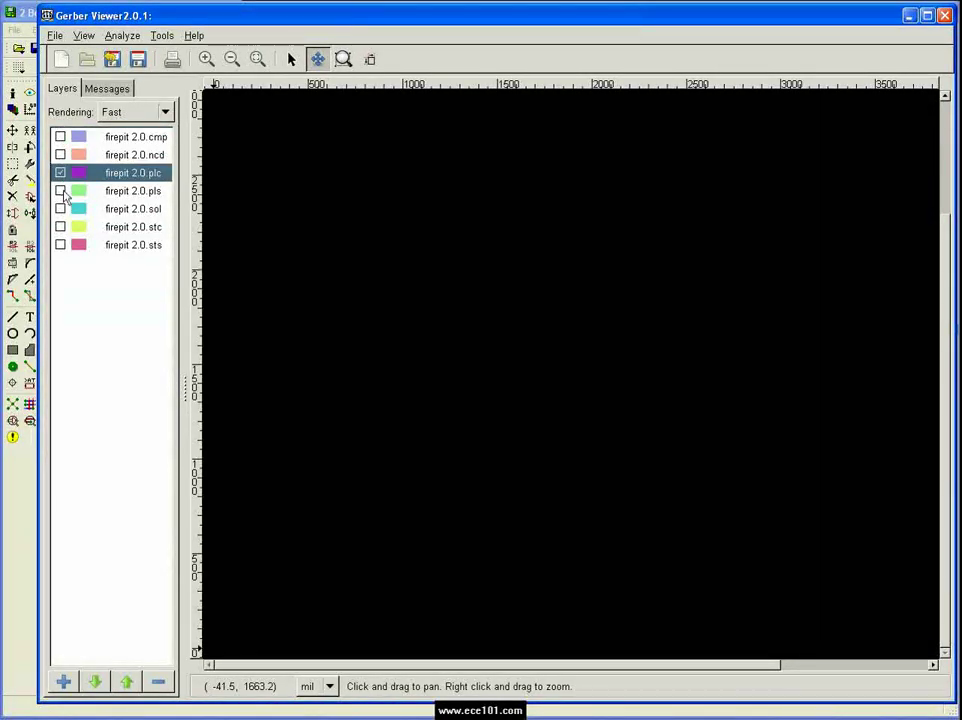
pyautogui.click(60, 190)
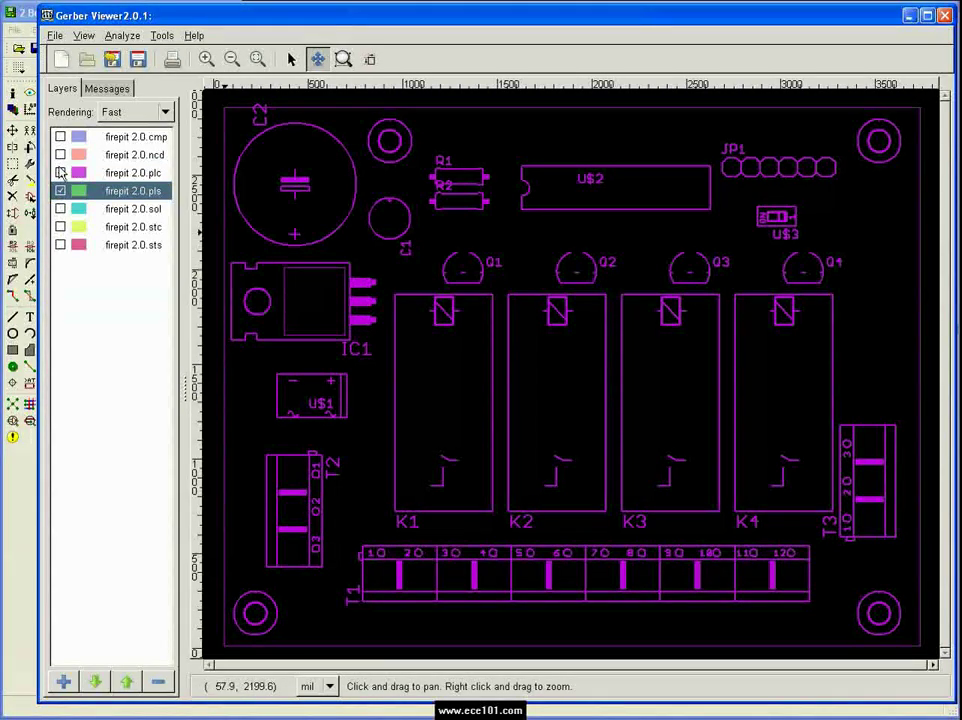
pyautogui.click(60, 172)
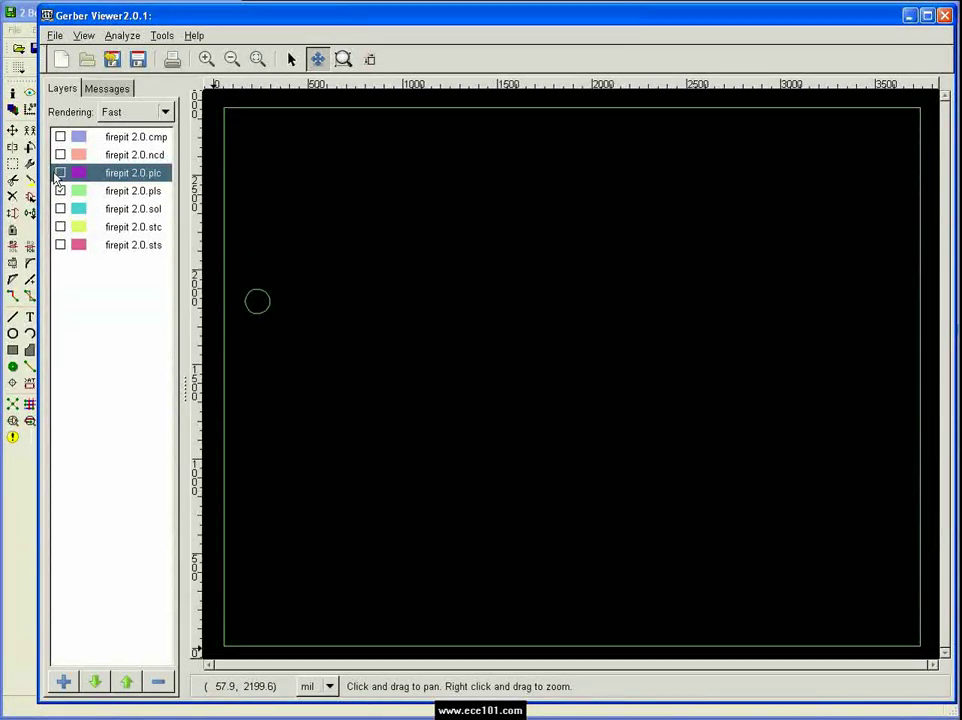
pyautogui.click(59, 173)
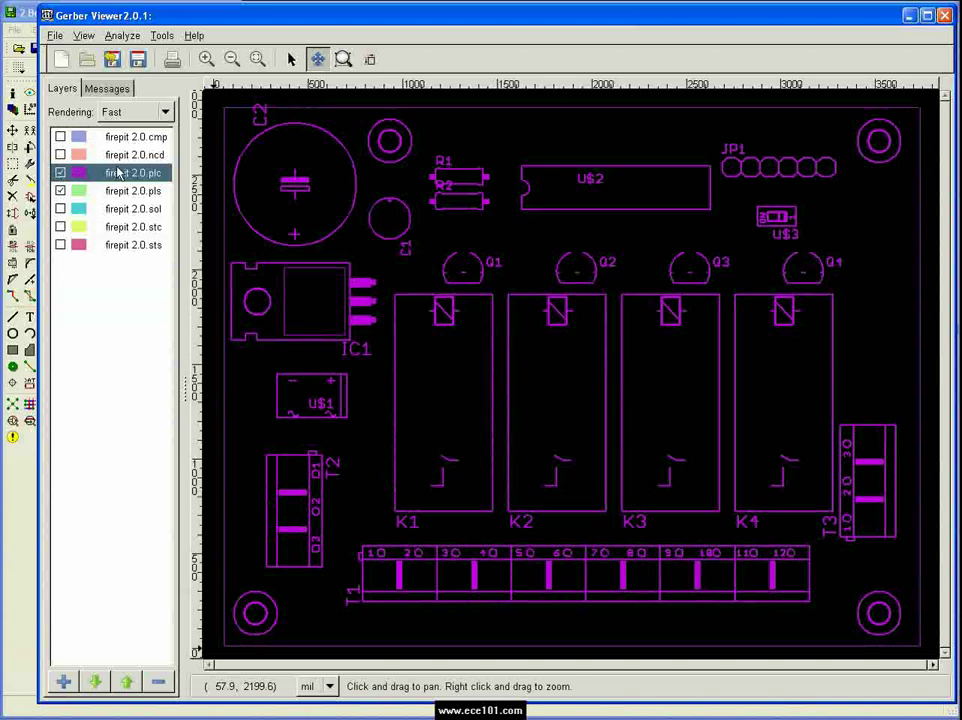